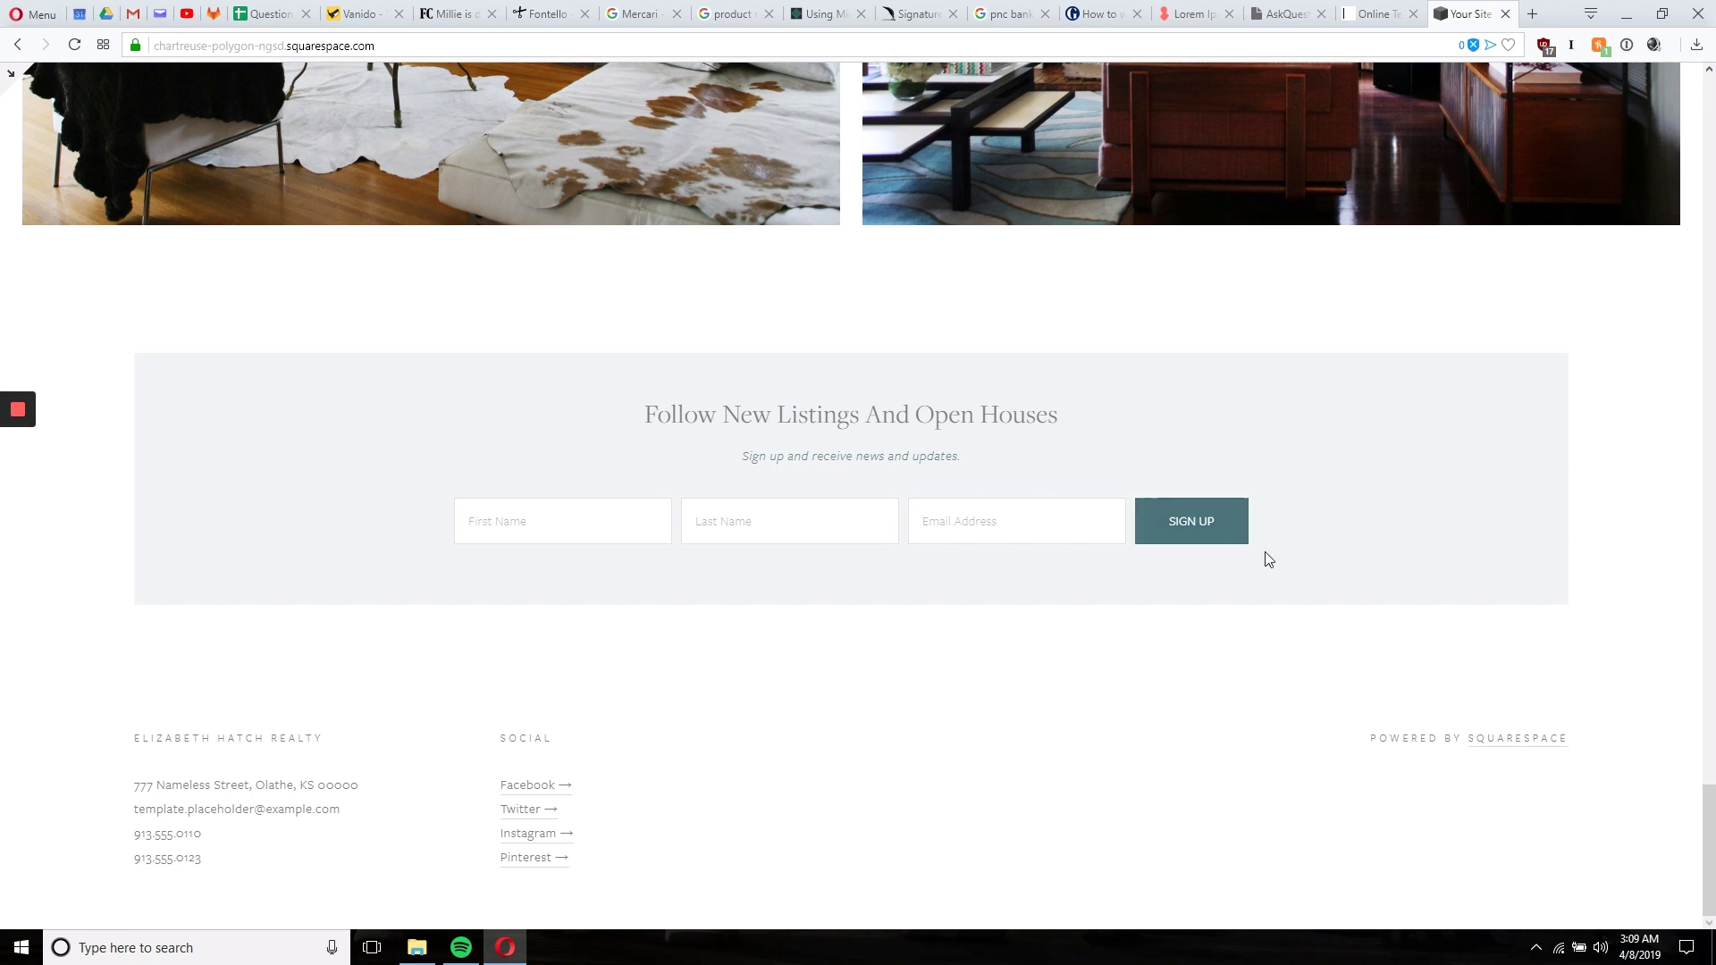
Step: Inspect the newsletter-form-wrapper div and toggle its background declaration off and back on
{"action": "right_click", "coordinate": [1377, 443]}
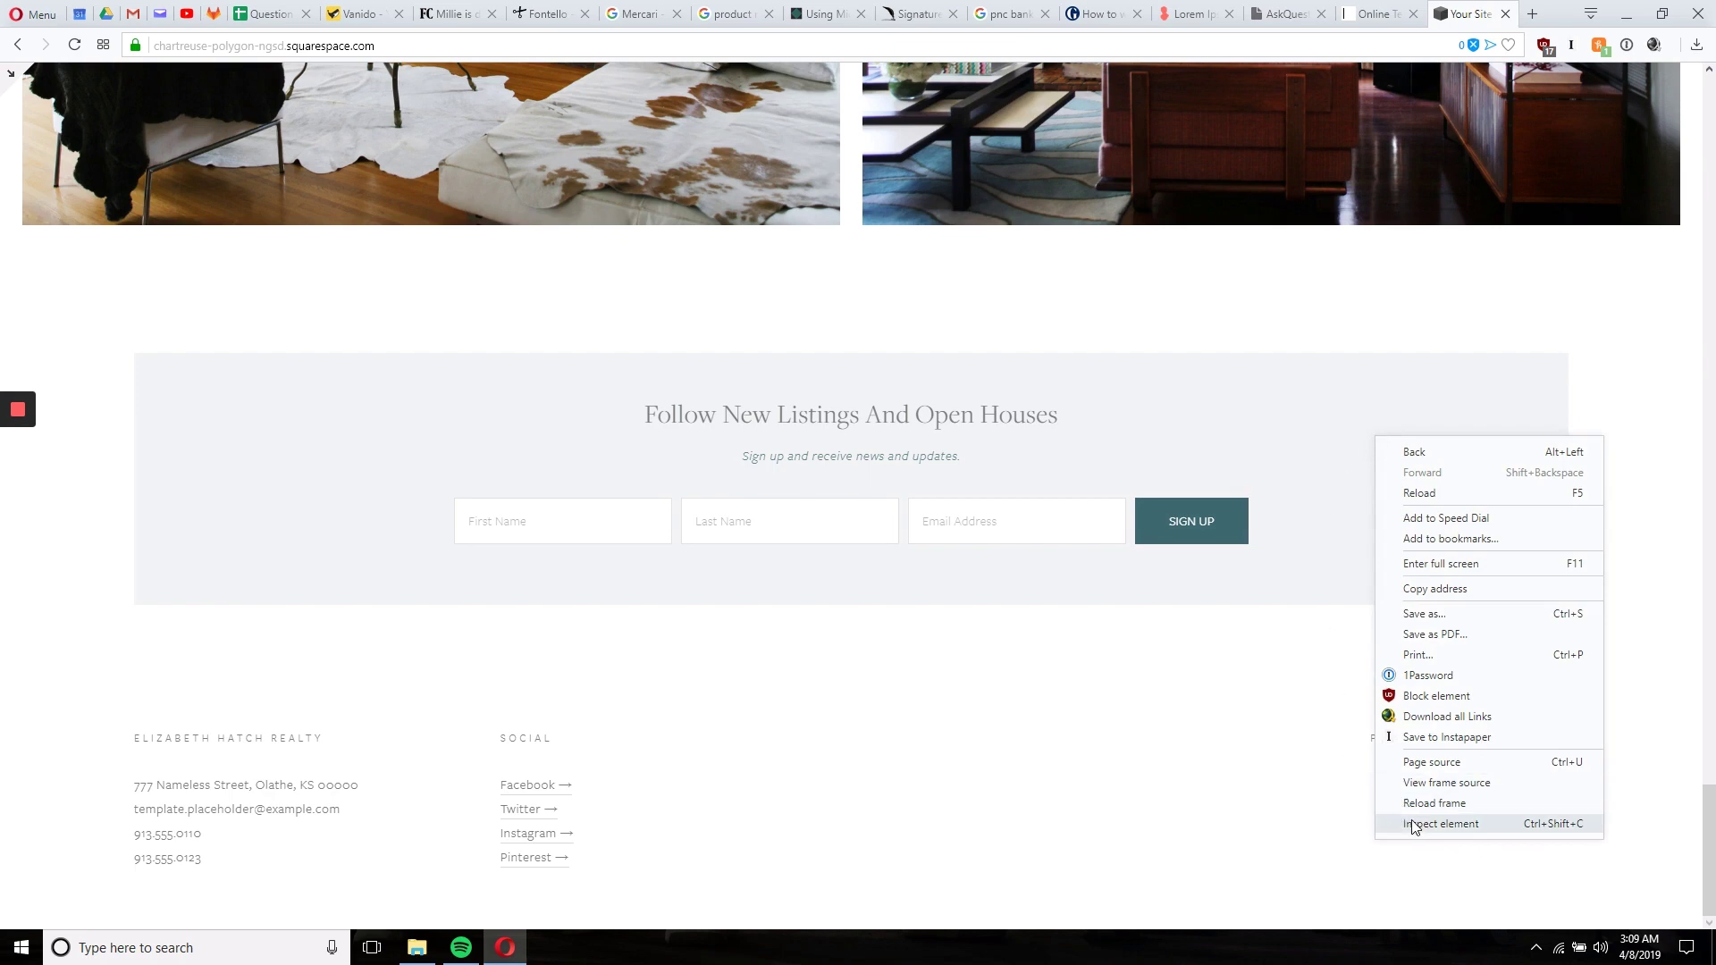
{"action": "left_click", "coordinate": [1441, 823]}
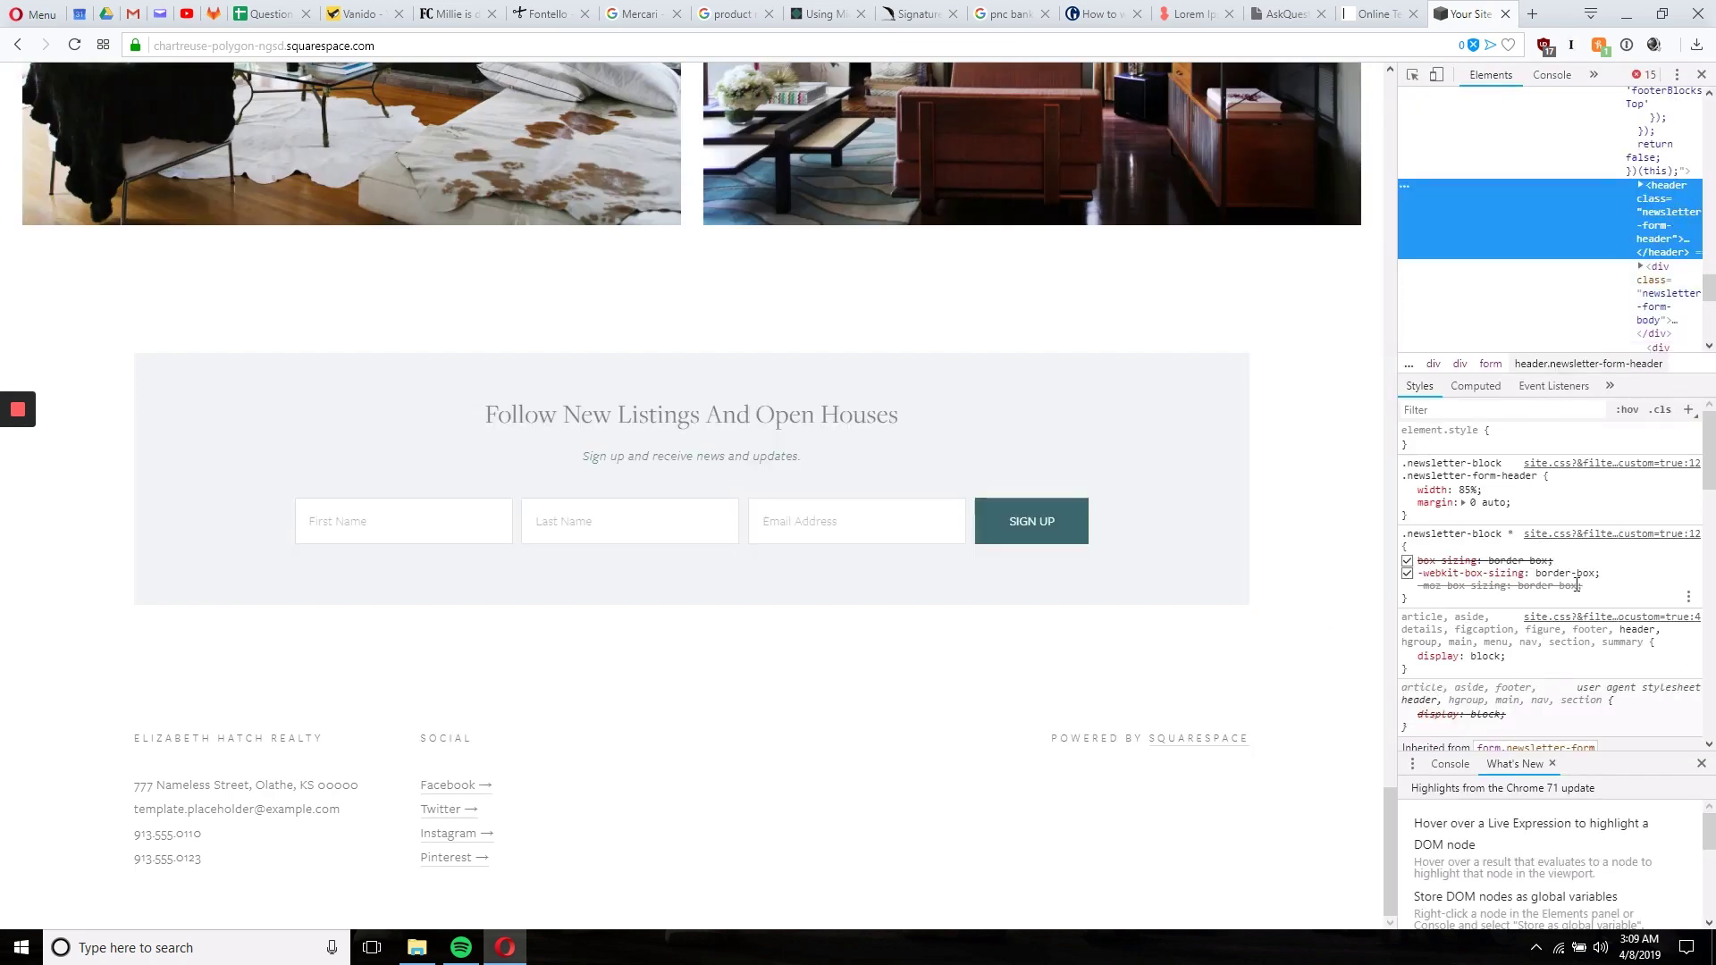
{"action": "scroll", "coordinate": [1622, 174], "scroll_direction": "up", "scroll_amount": 1}
{"action": "scroll", "coordinate": [1621, 175], "scroll_direction": "up", "scroll_amount": 2}
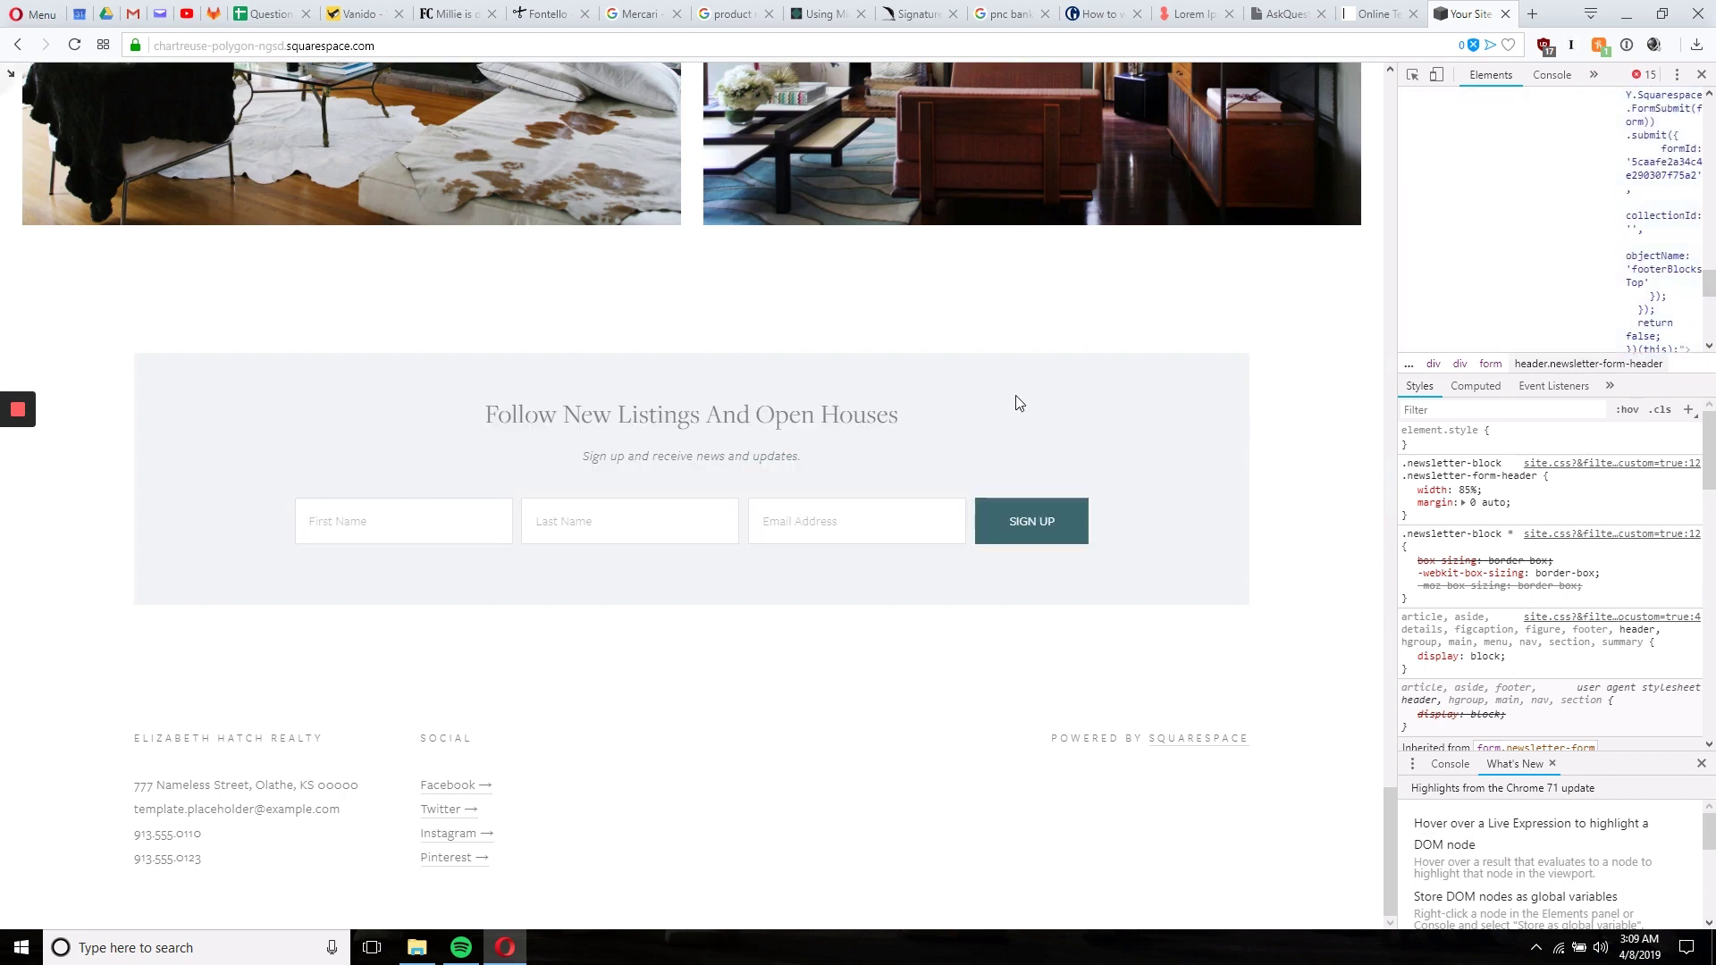
{"action": "right_click", "coordinate": [1146, 358]}
{"action": "left_click", "coordinate": [1220, 746]}
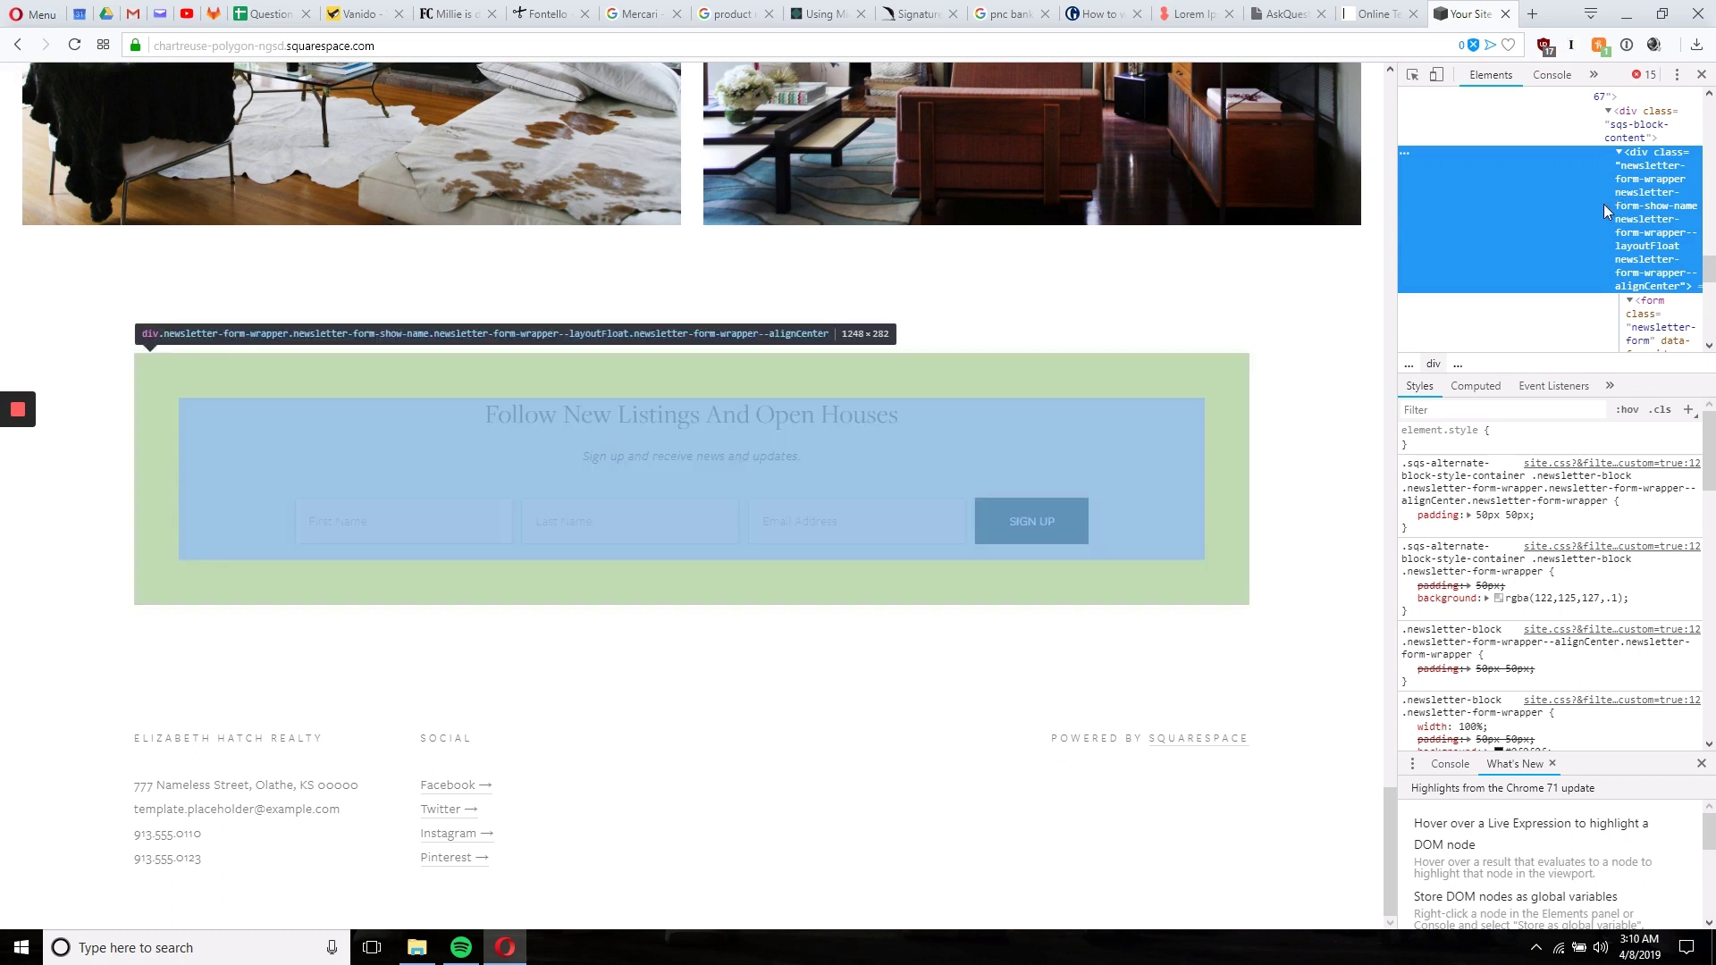
{"action": "mouse_move", "coordinate": [1515, 591]}
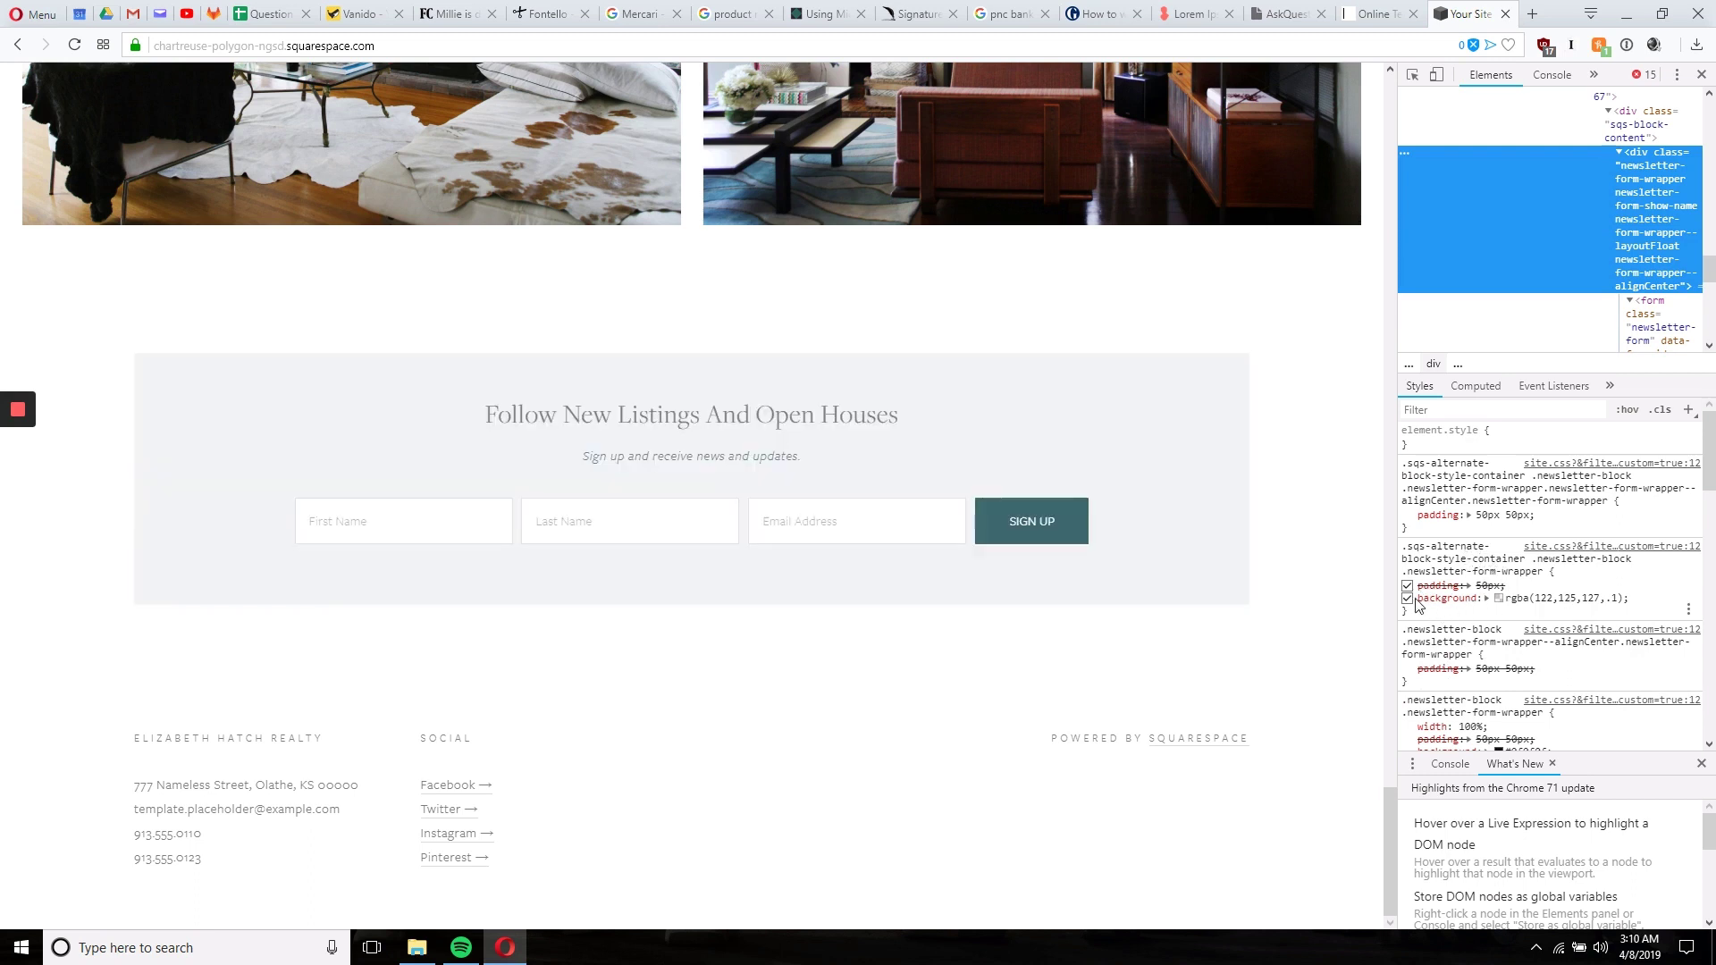
{"action": "left_click", "coordinate": [1407, 599]}
{"action": "left_click", "coordinate": [1407, 598]}
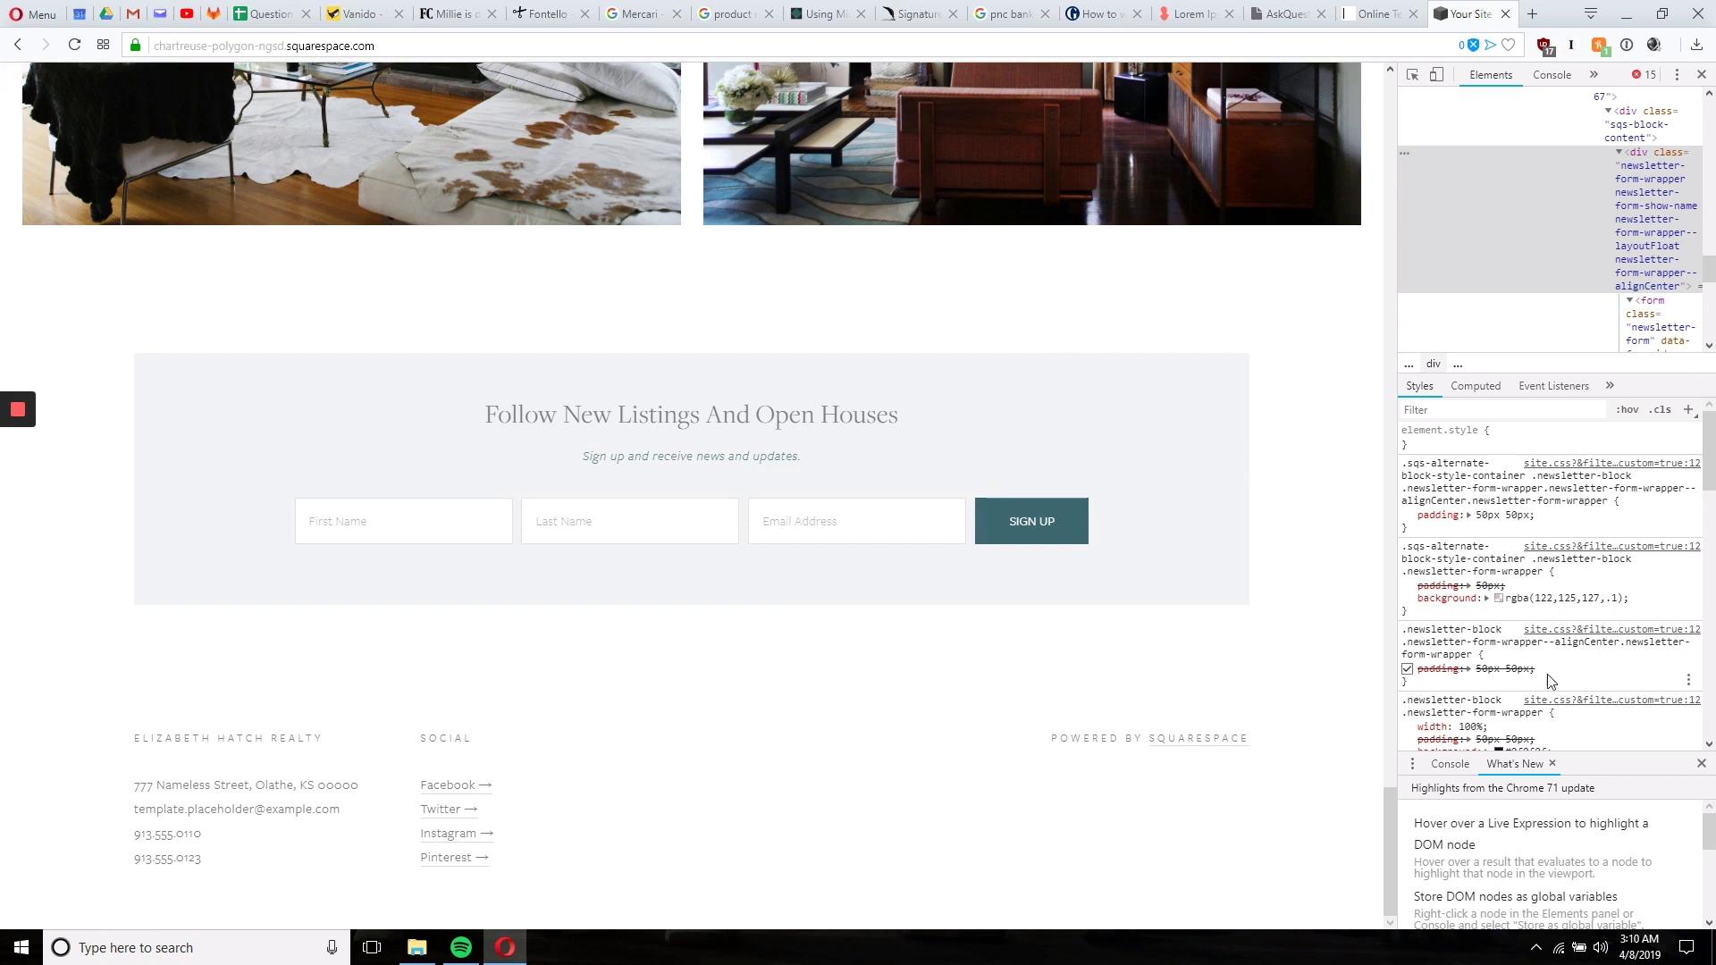
Step: Add a new style rule for the newsletter wrapper classes with background: lightgrey
{"action": "left_click", "coordinate": [1458, 562]}
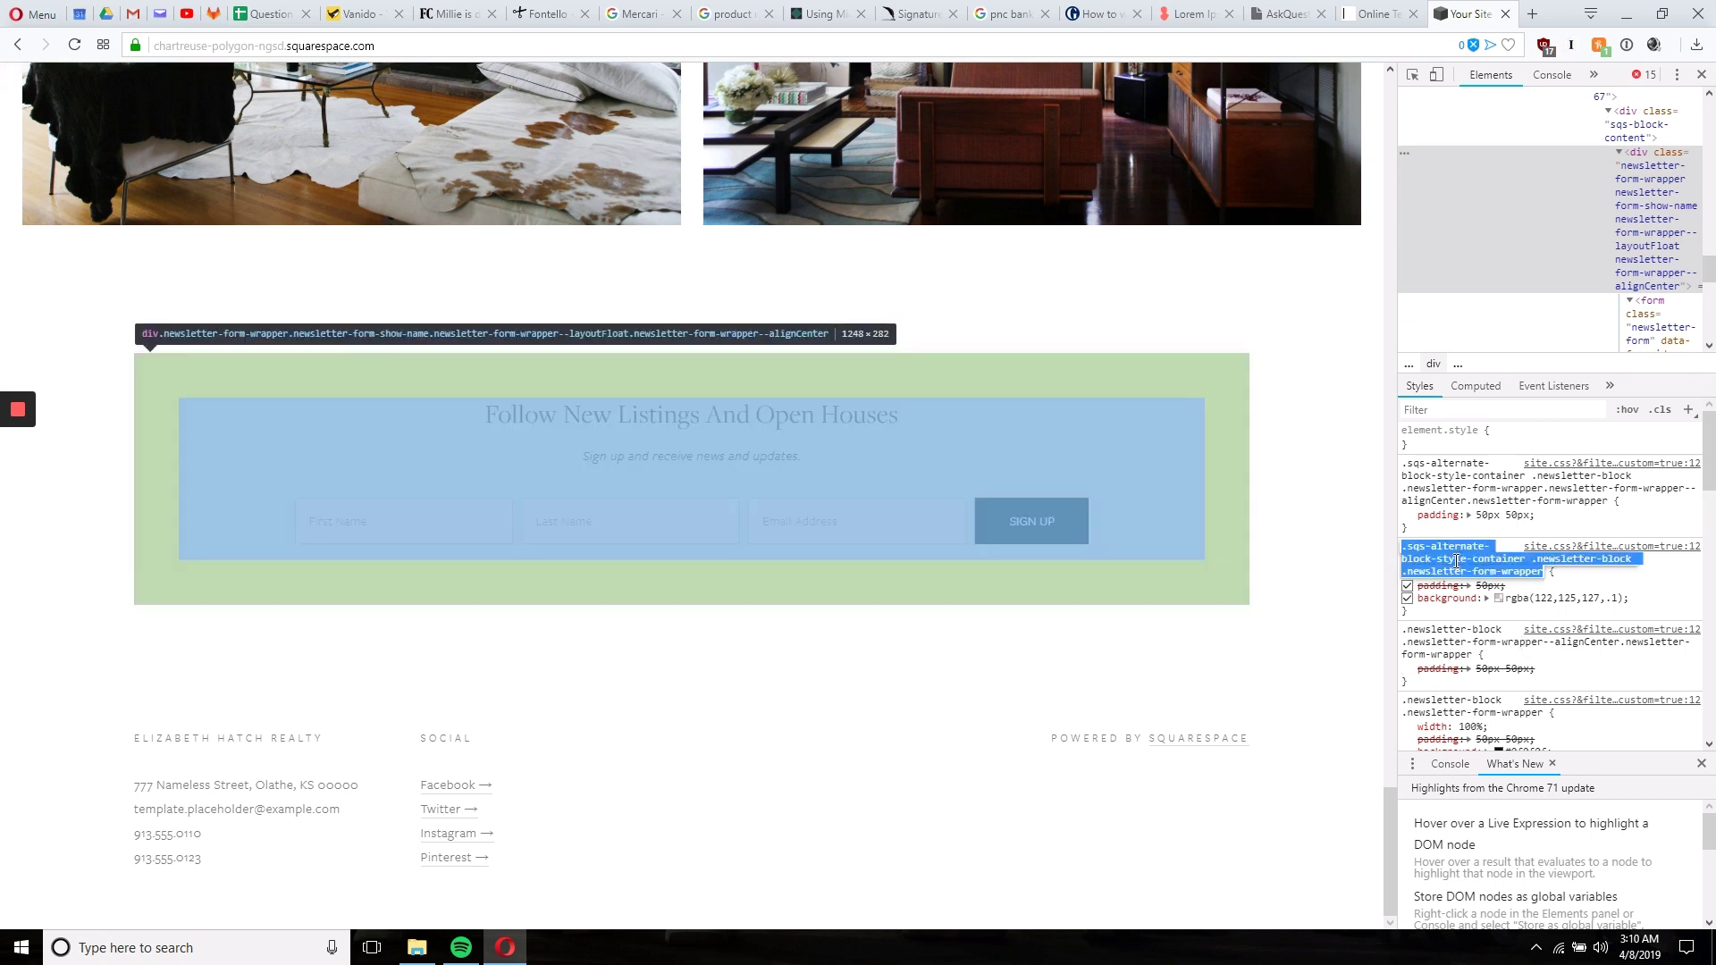
{"action": "left_click", "coordinate": [1688, 410]}
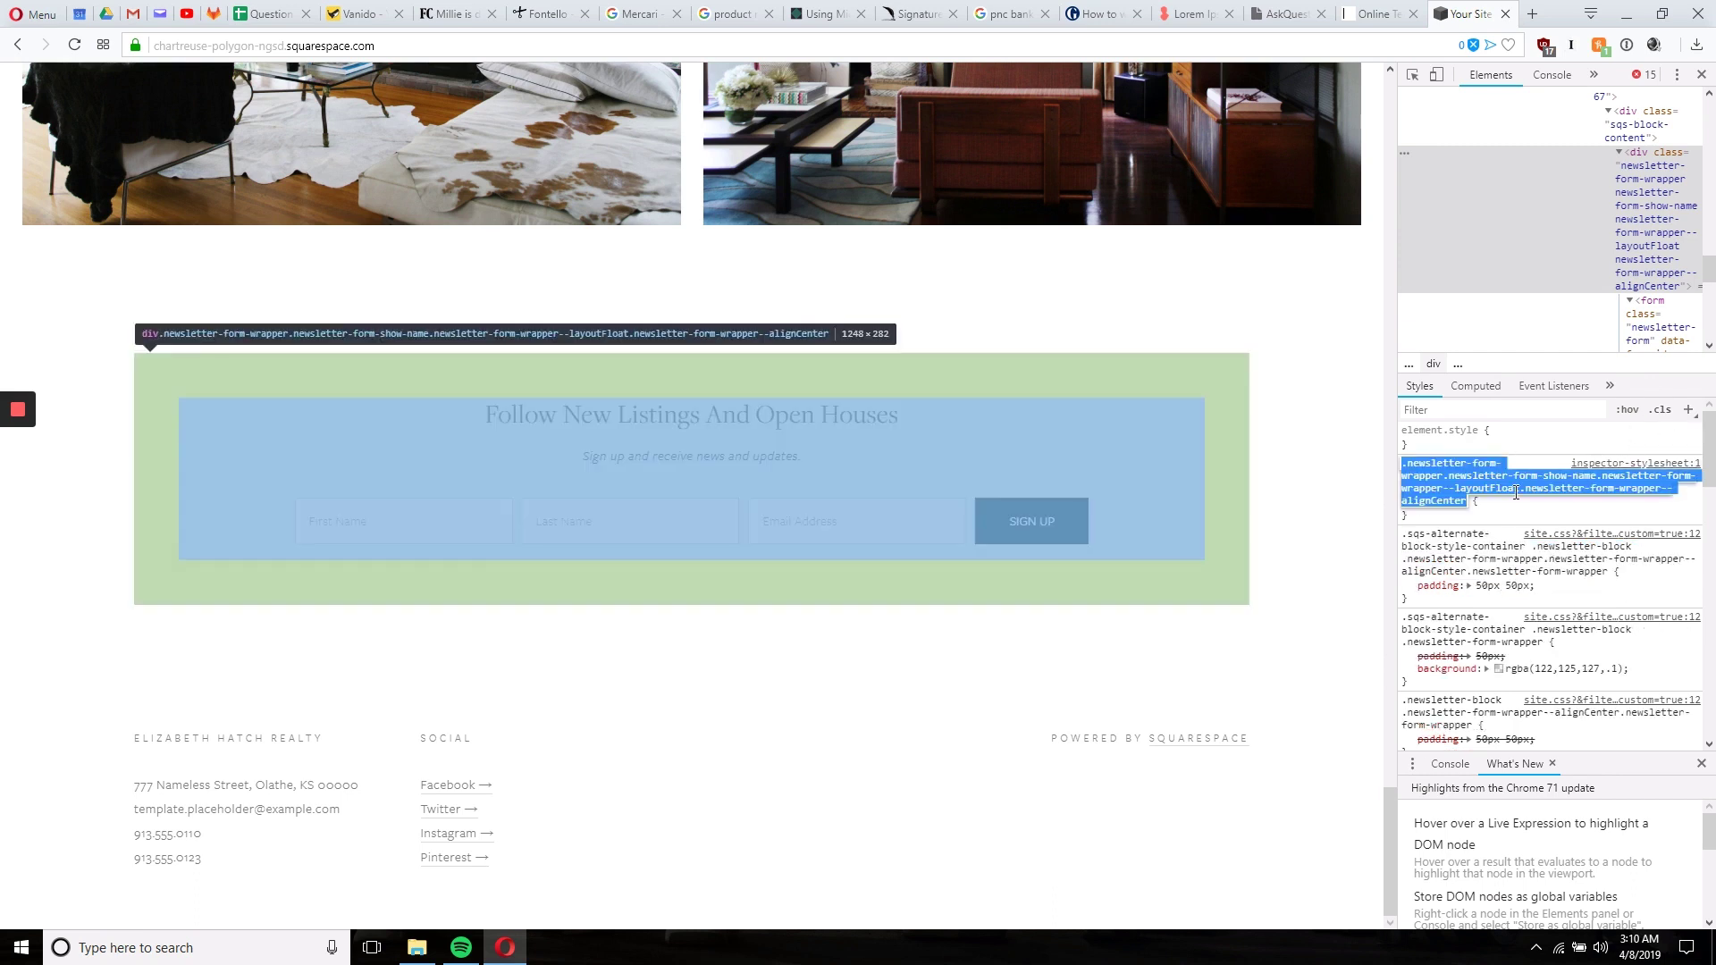
{"action": "type", "text": ".sqs-alternate-block-style-container .newsletter-block .newsletter-form-wrapper"}
{"action": "key", "text": "Return"}
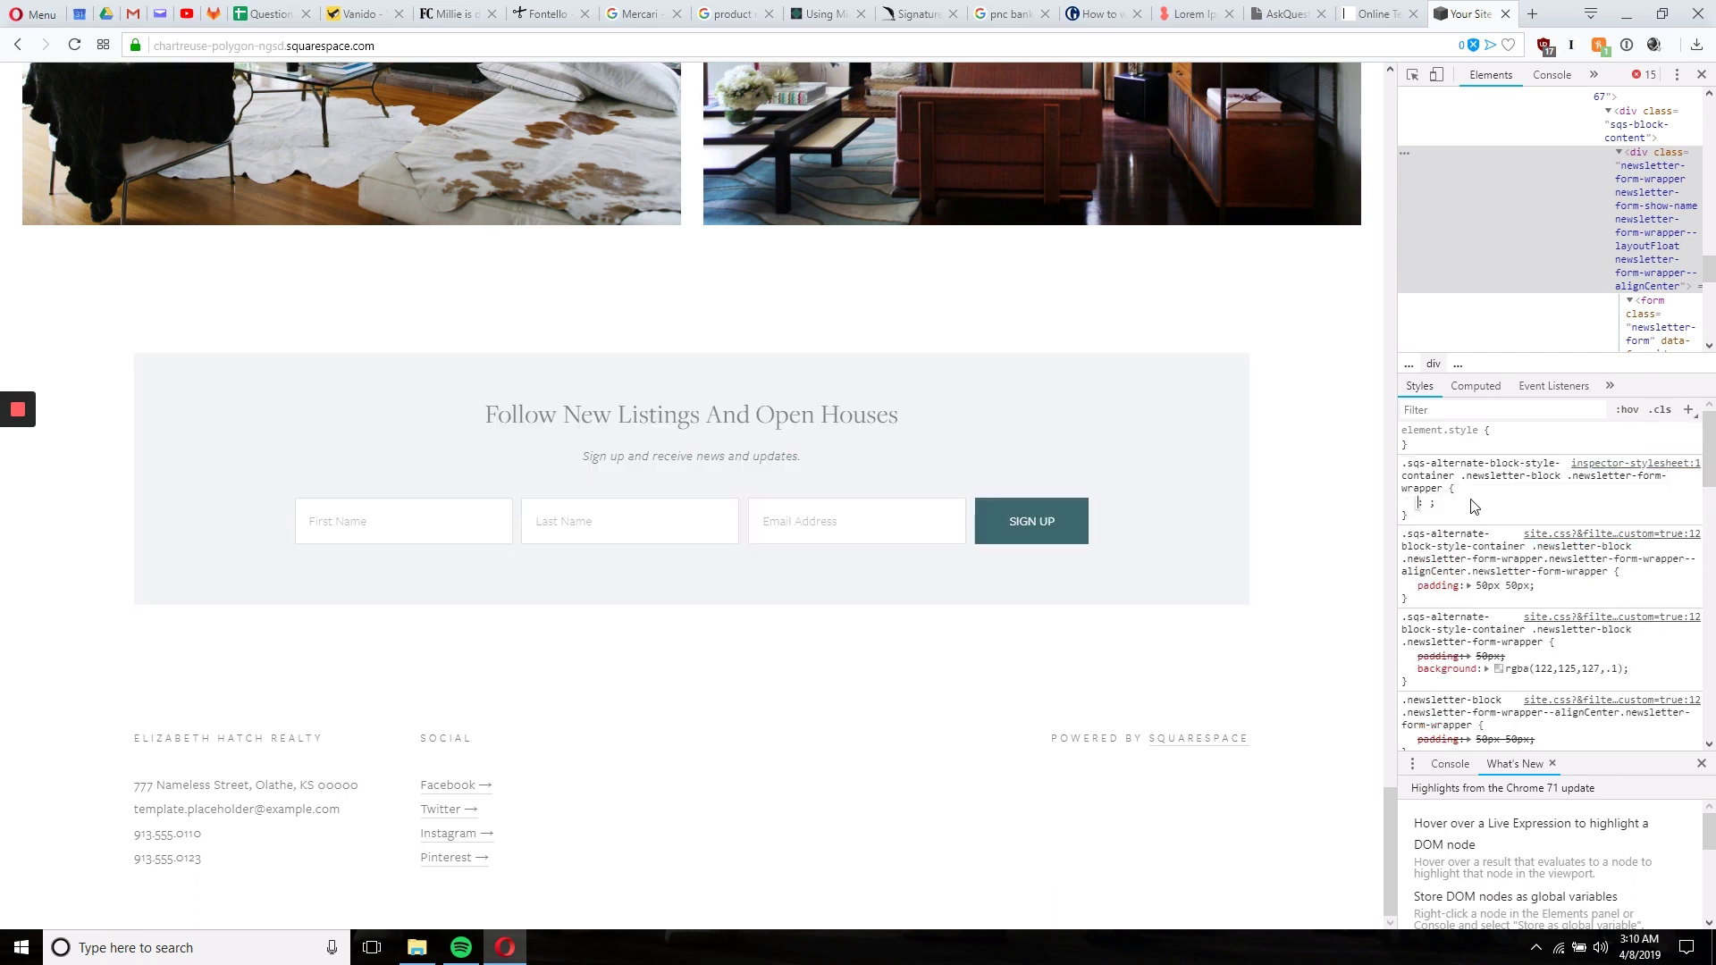
{"action": "type", "text": "backggroun"}
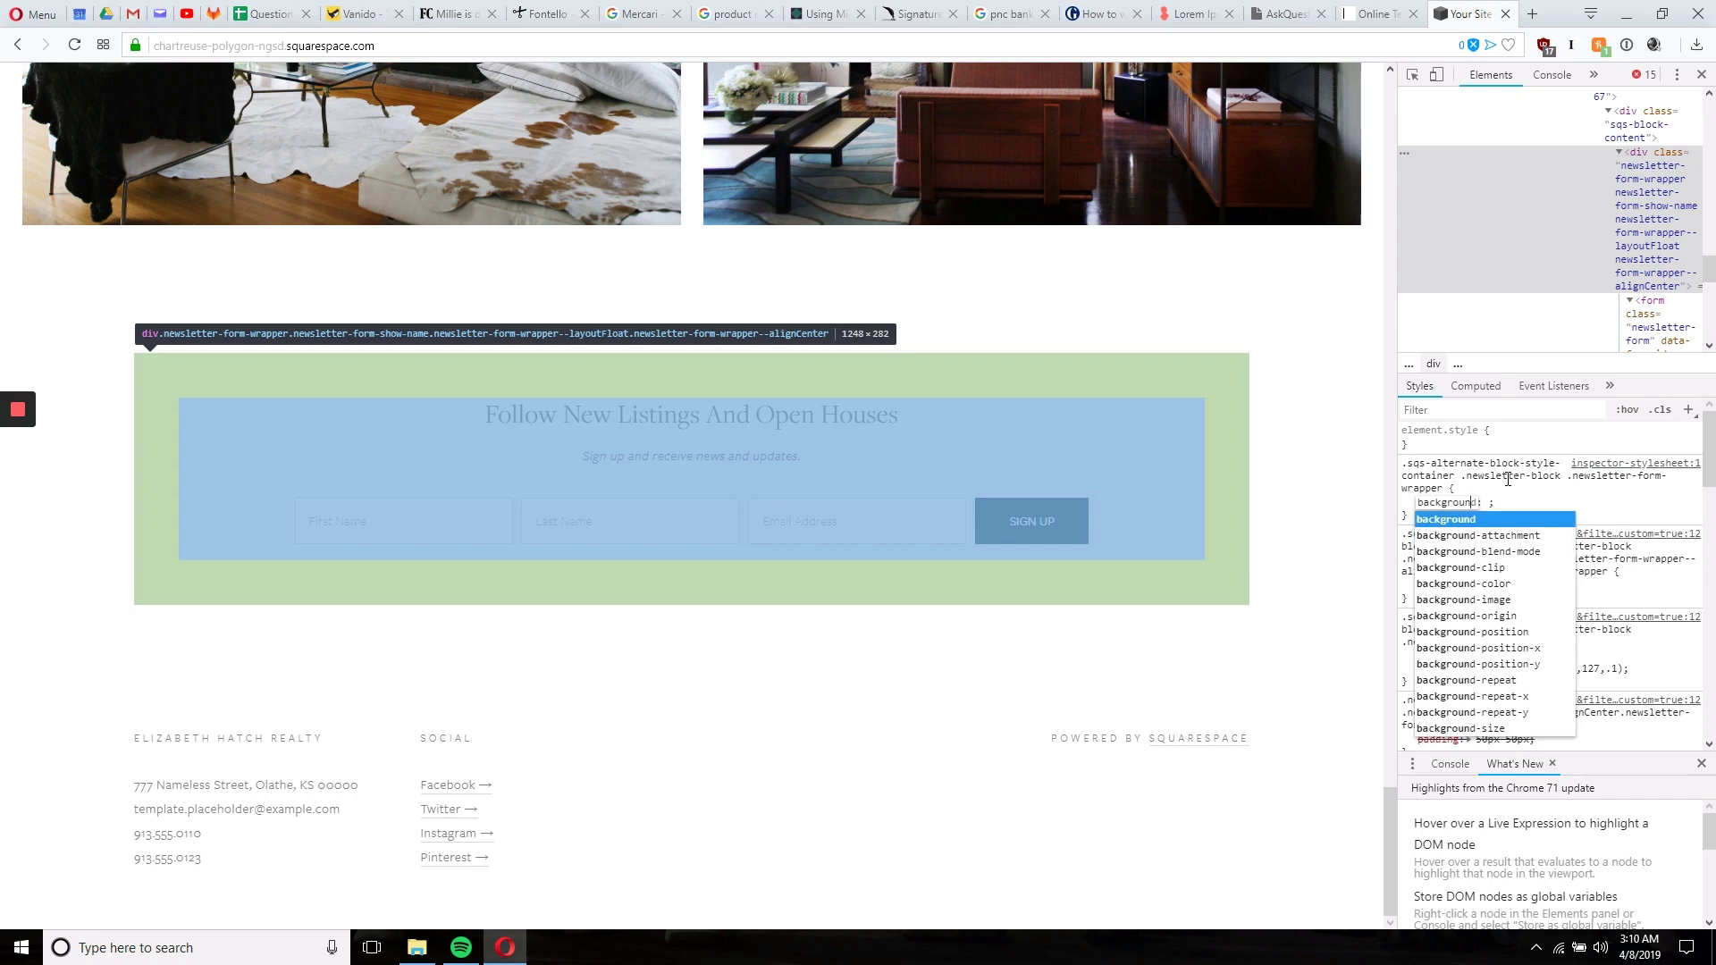
{"action": "key", "text": "Tab"}
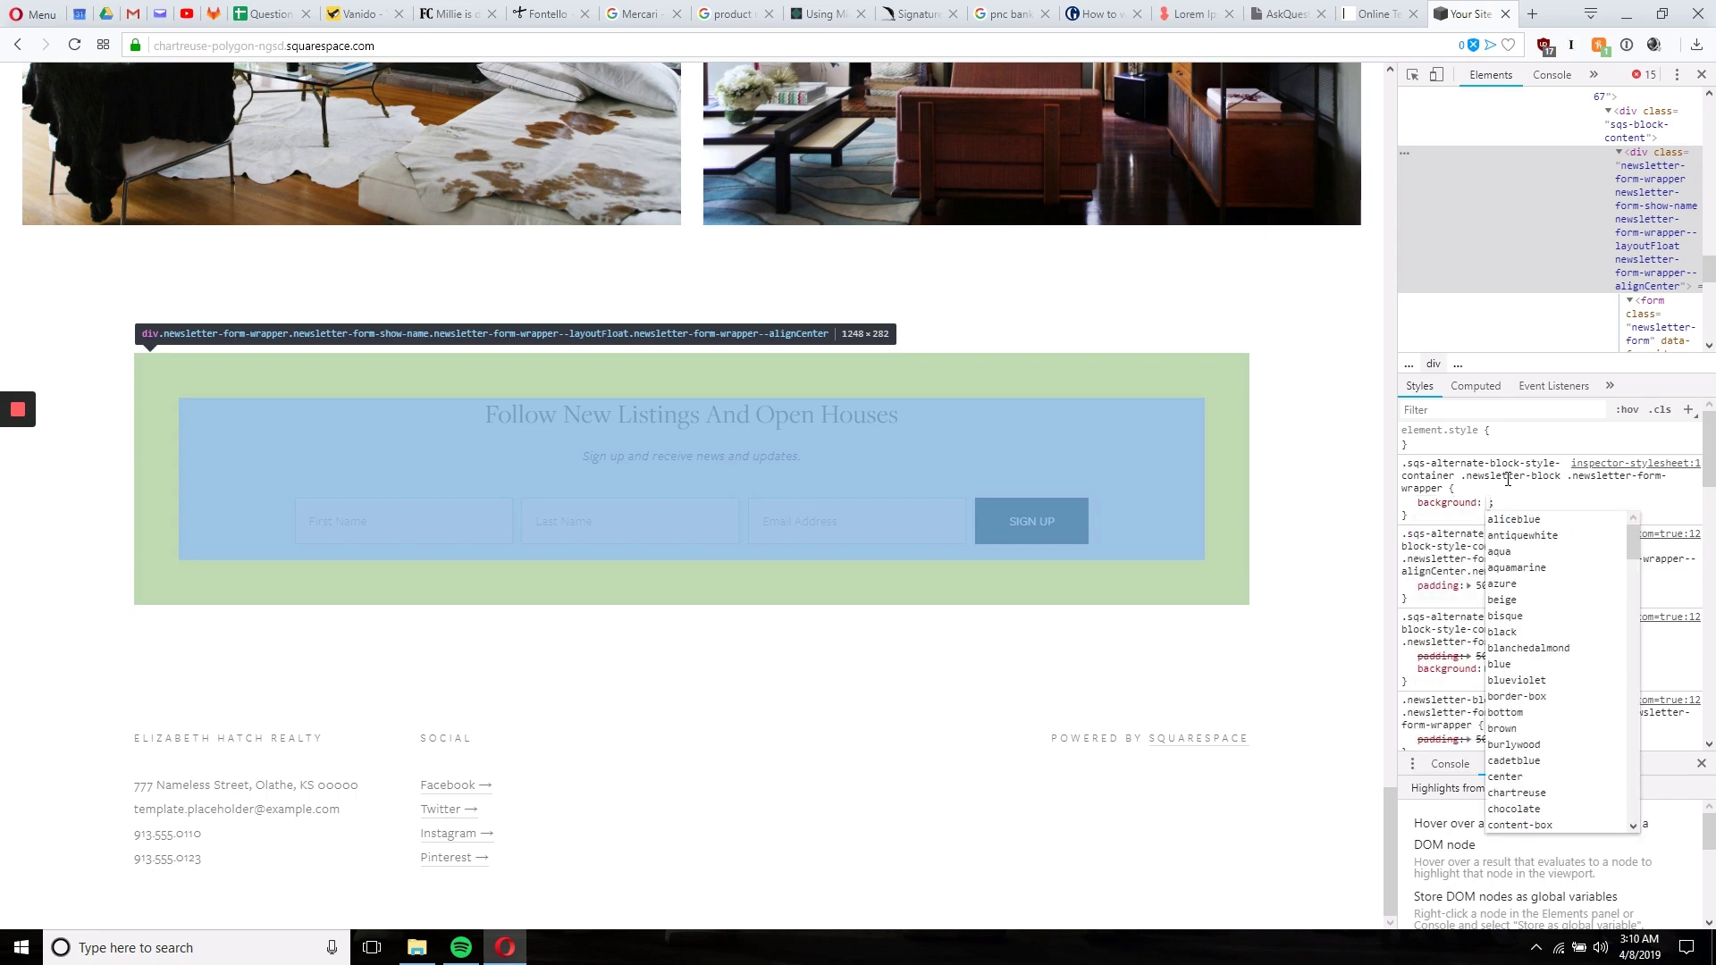
{"action": "type", "text": "light"}
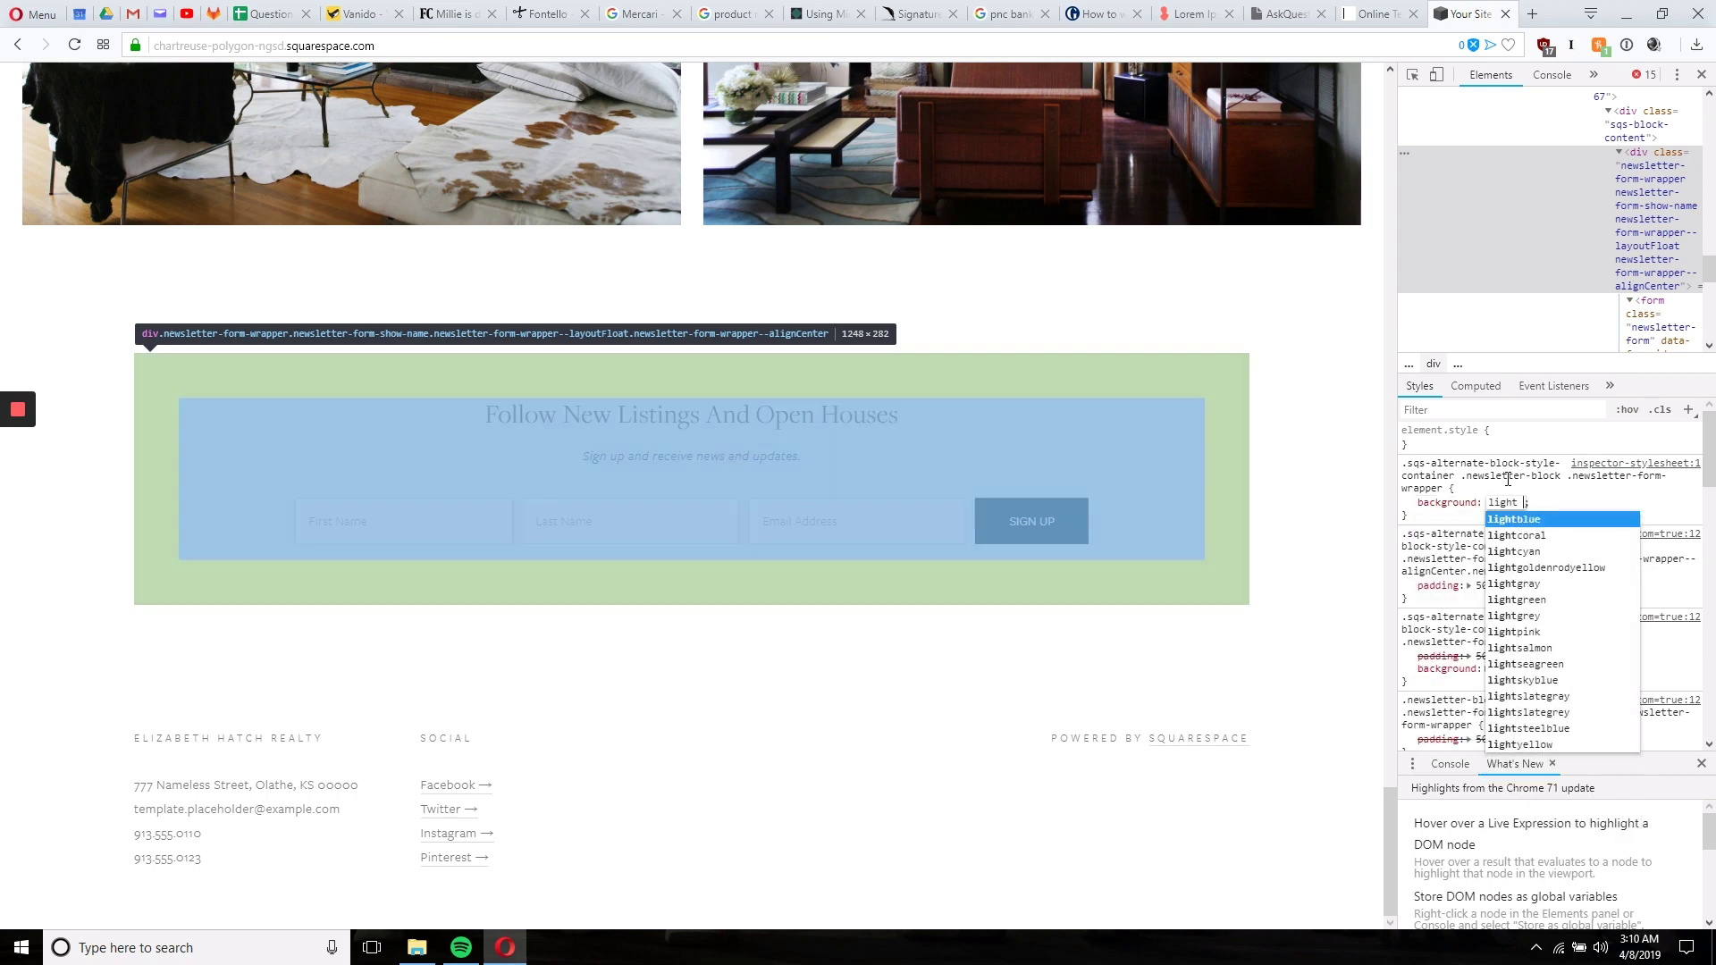
{"action": "type", "text": " grey"}
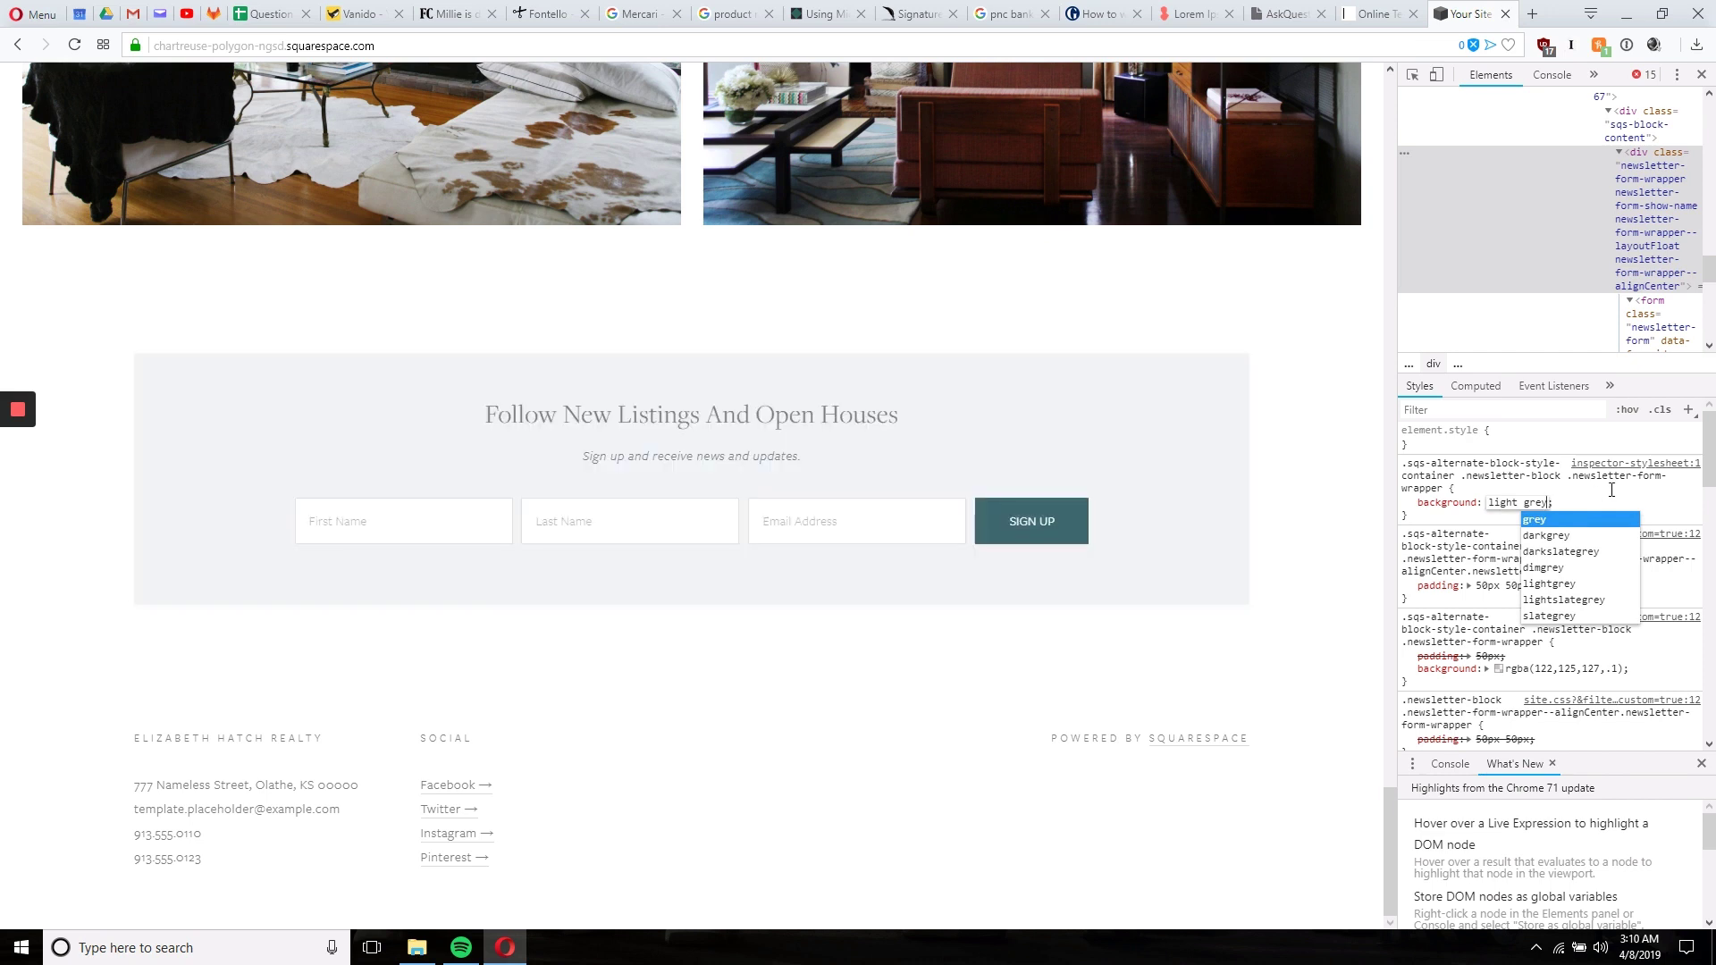
{"action": "left_click", "coordinate": [1550, 502]}
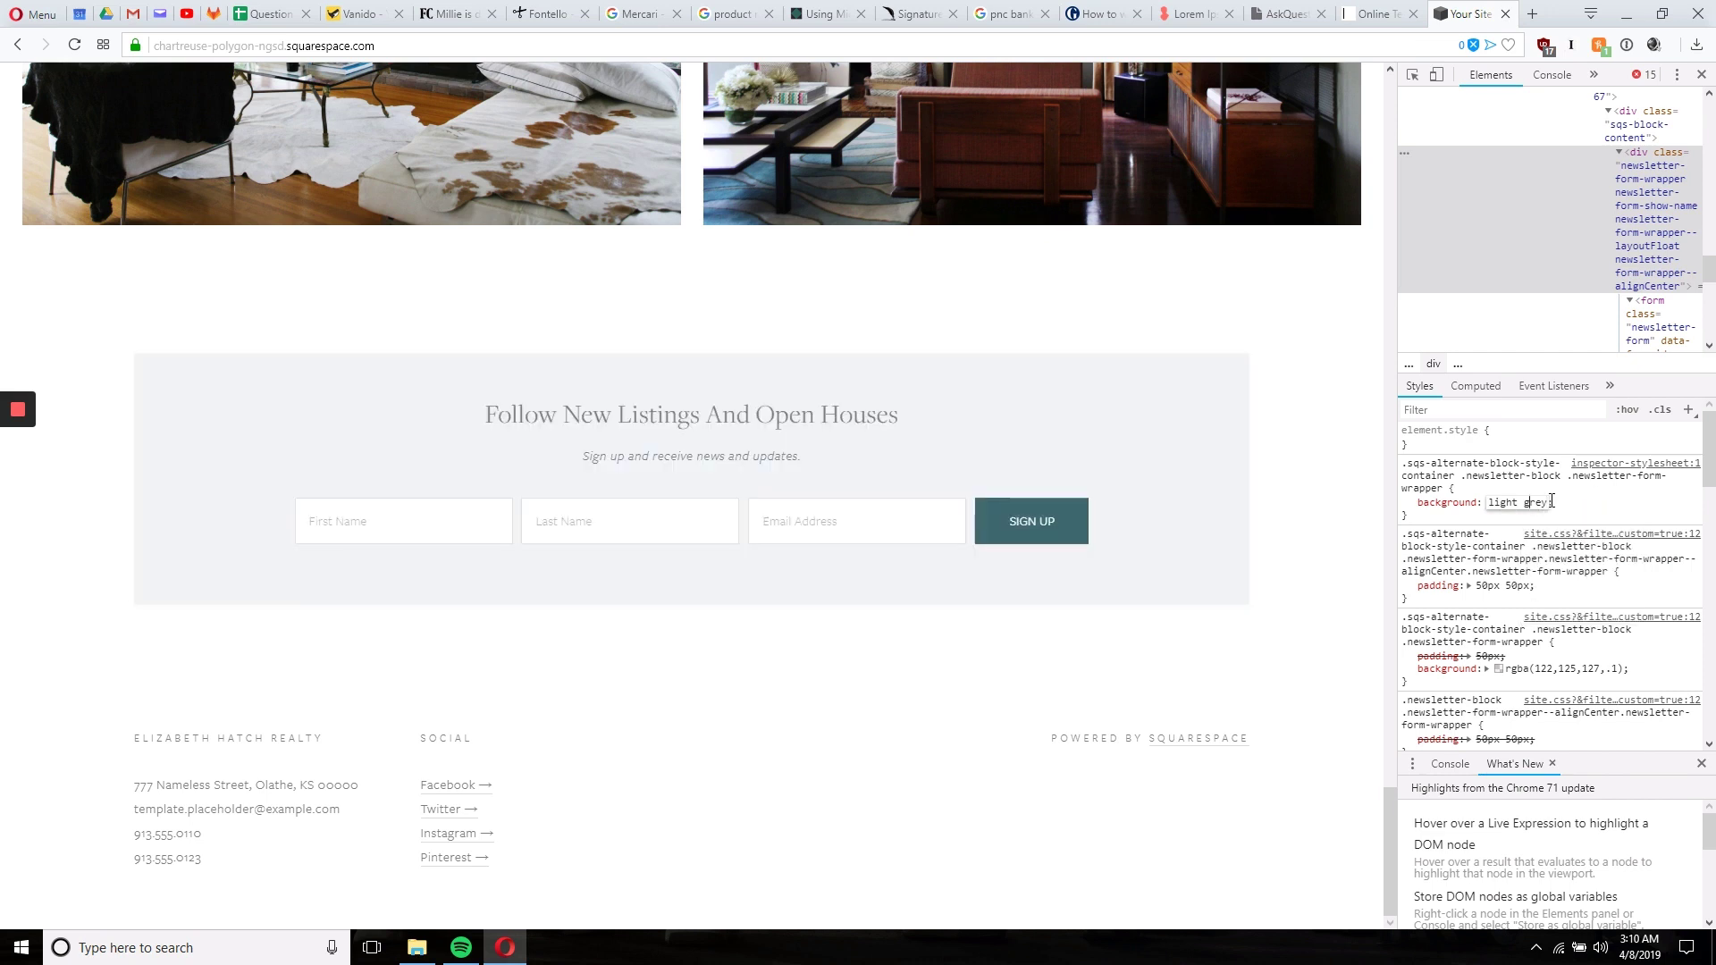
{"action": "key", "text": "BackSpace"}
{"action": "key", "text": "Return"}
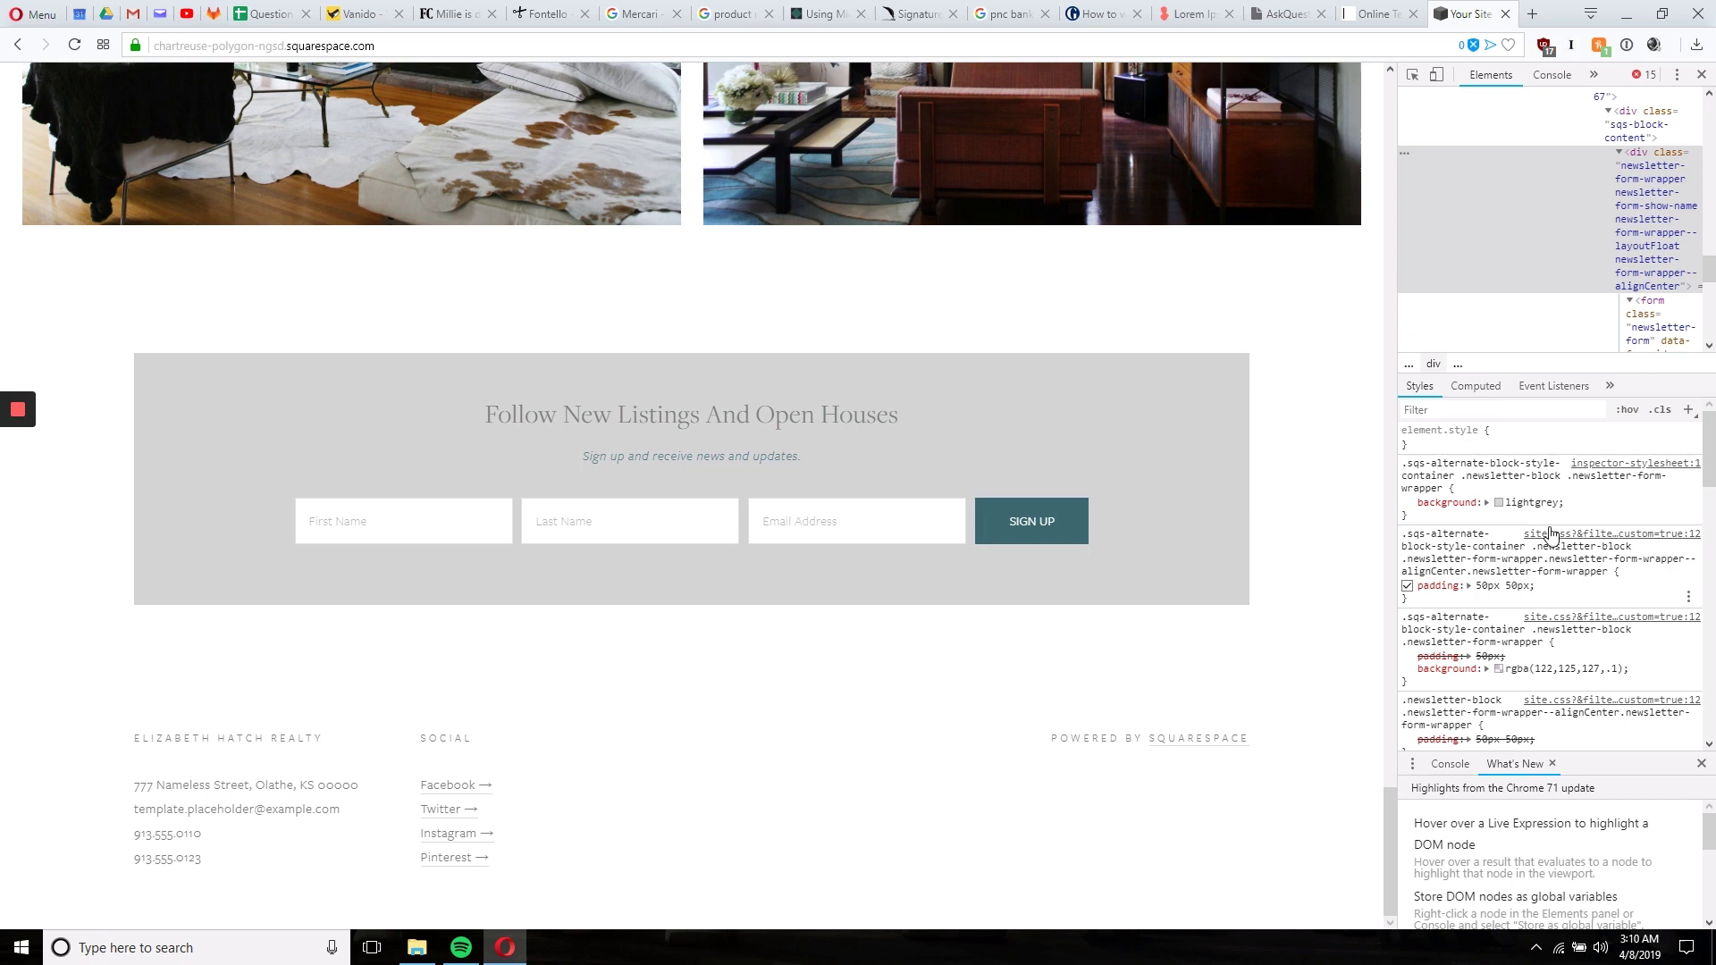
Step: Toggle the lightgrey background to compare, then select the whole new rule
{"action": "mouse_move", "coordinate": [1541, 651]}
{"action": "left_click", "coordinate": [1407, 503]}
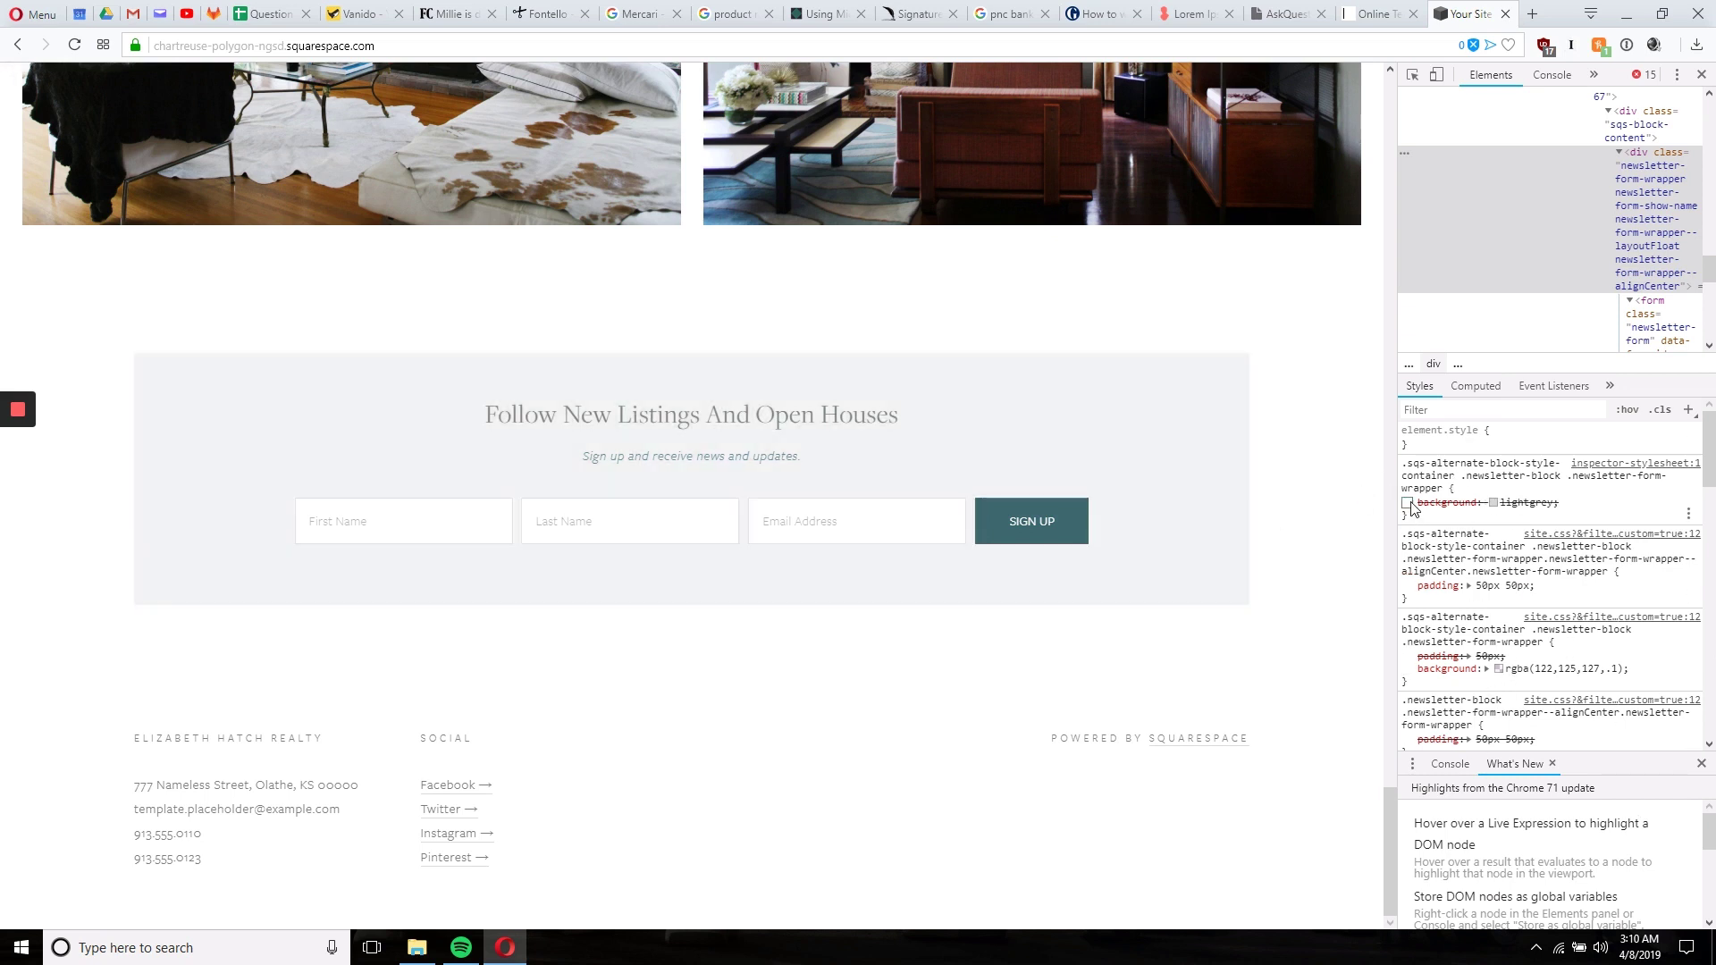
{"action": "left_click", "coordinate": [1407, 503]}
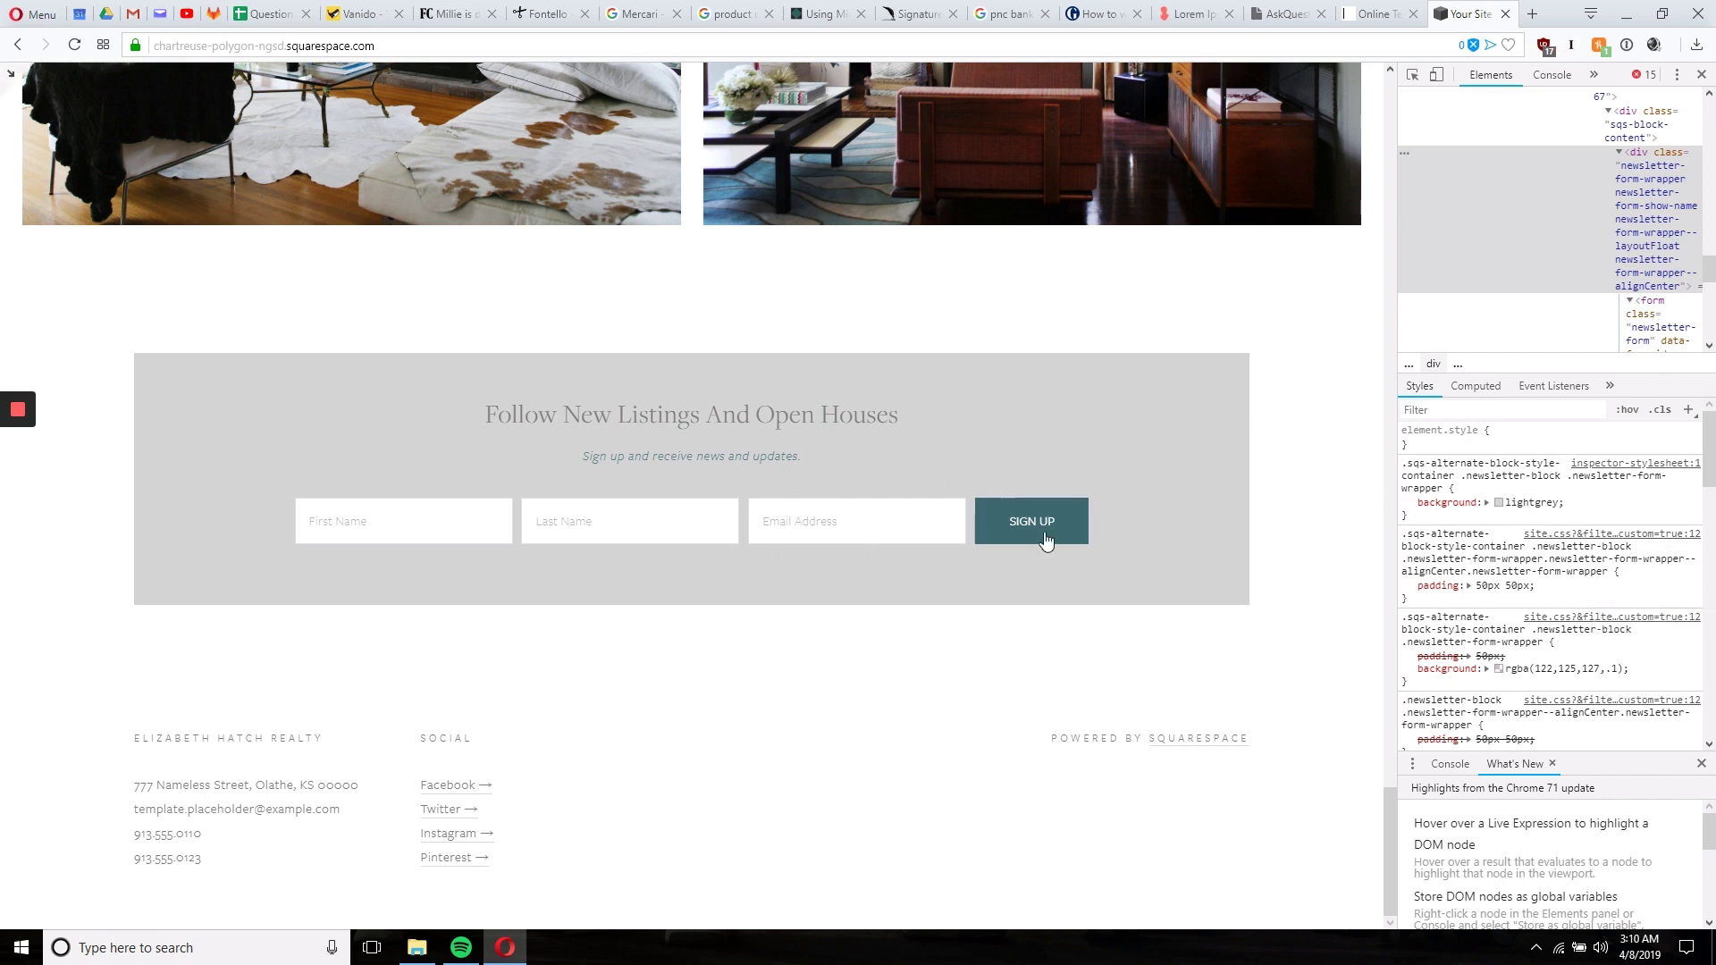
{"action": "left_click", "coordinate": [1408, 503]}
{"action": "left_click_drag", "start_coordinate": [1418, 523], "coordinate": [1402, 461]}
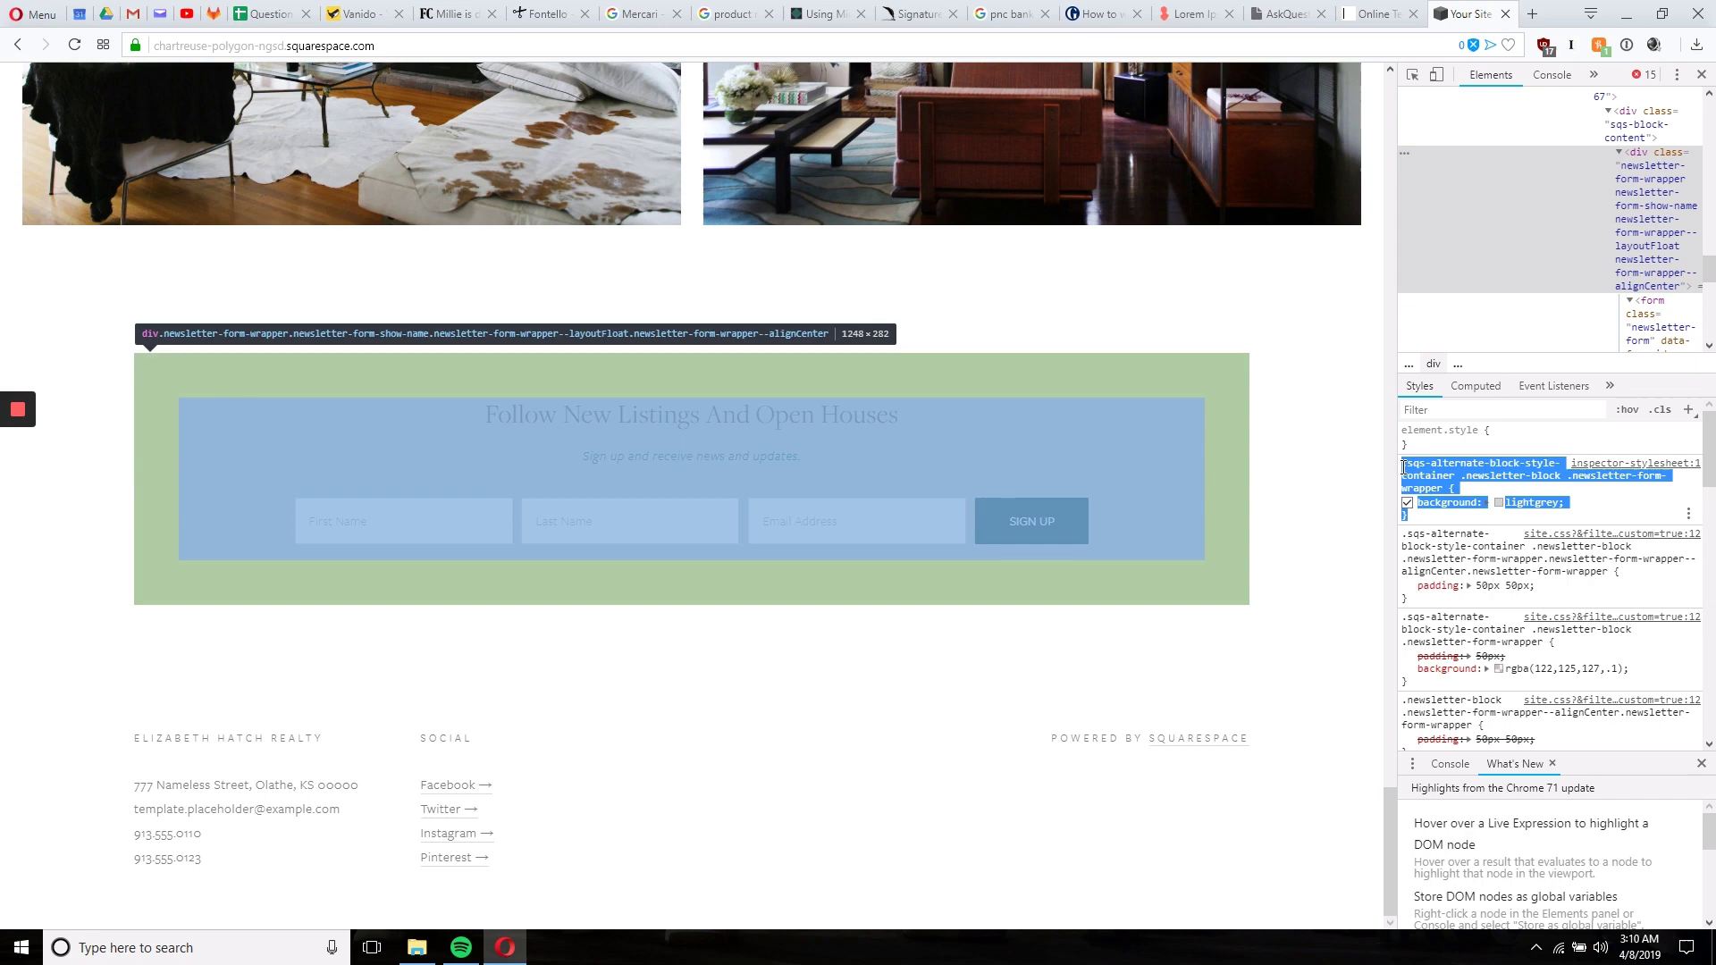
Step: Close DevTools and open Design > Custom CSS in the site editor
{"action": "left_click", "coordinate": [1701, 74]}
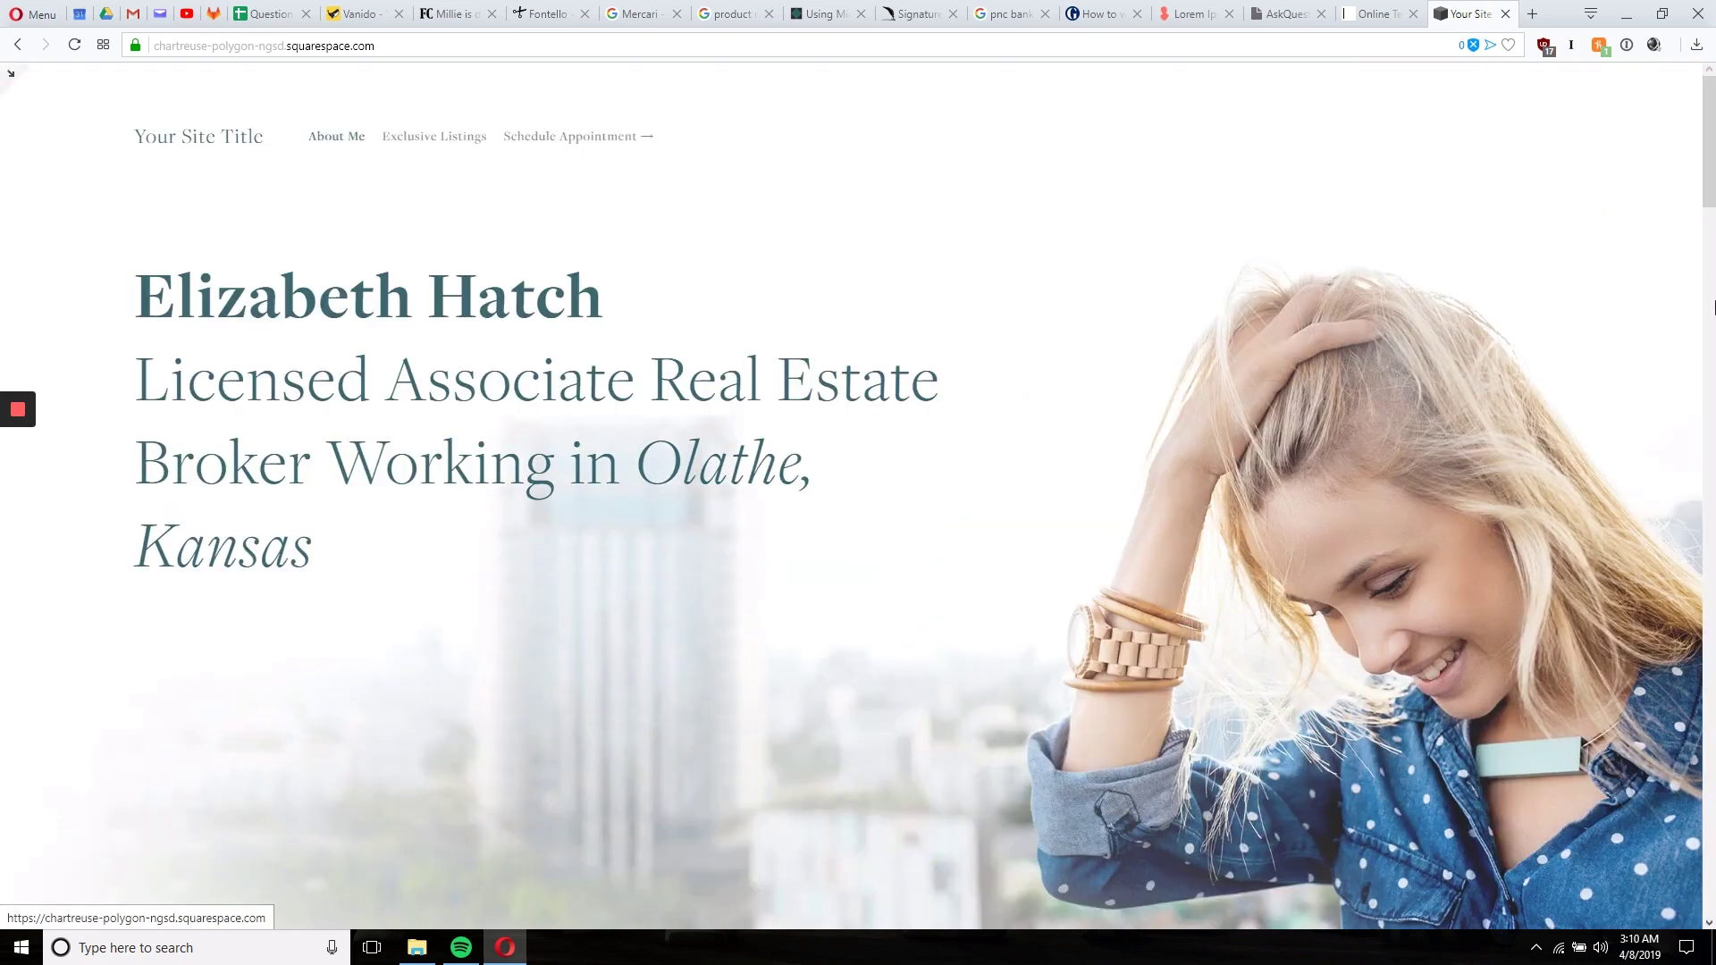
{"action": "left_click", "coordinate": [11, 77]}
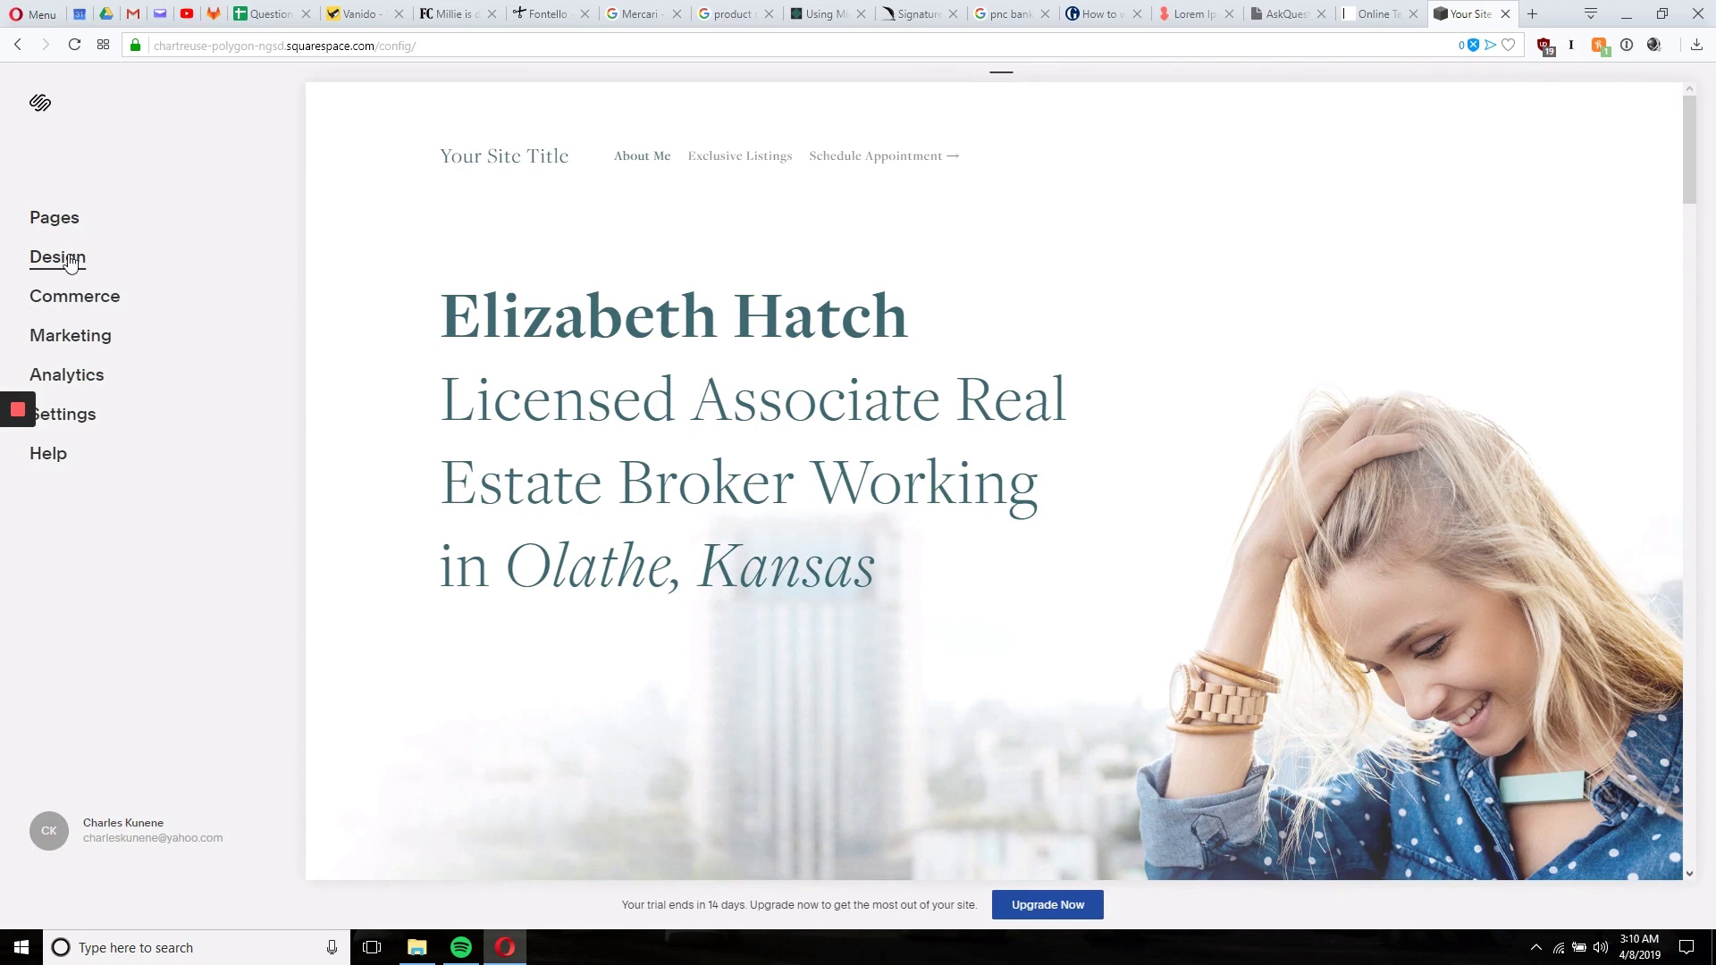
{"action": "left_click", "coordinate": [58, 257]}
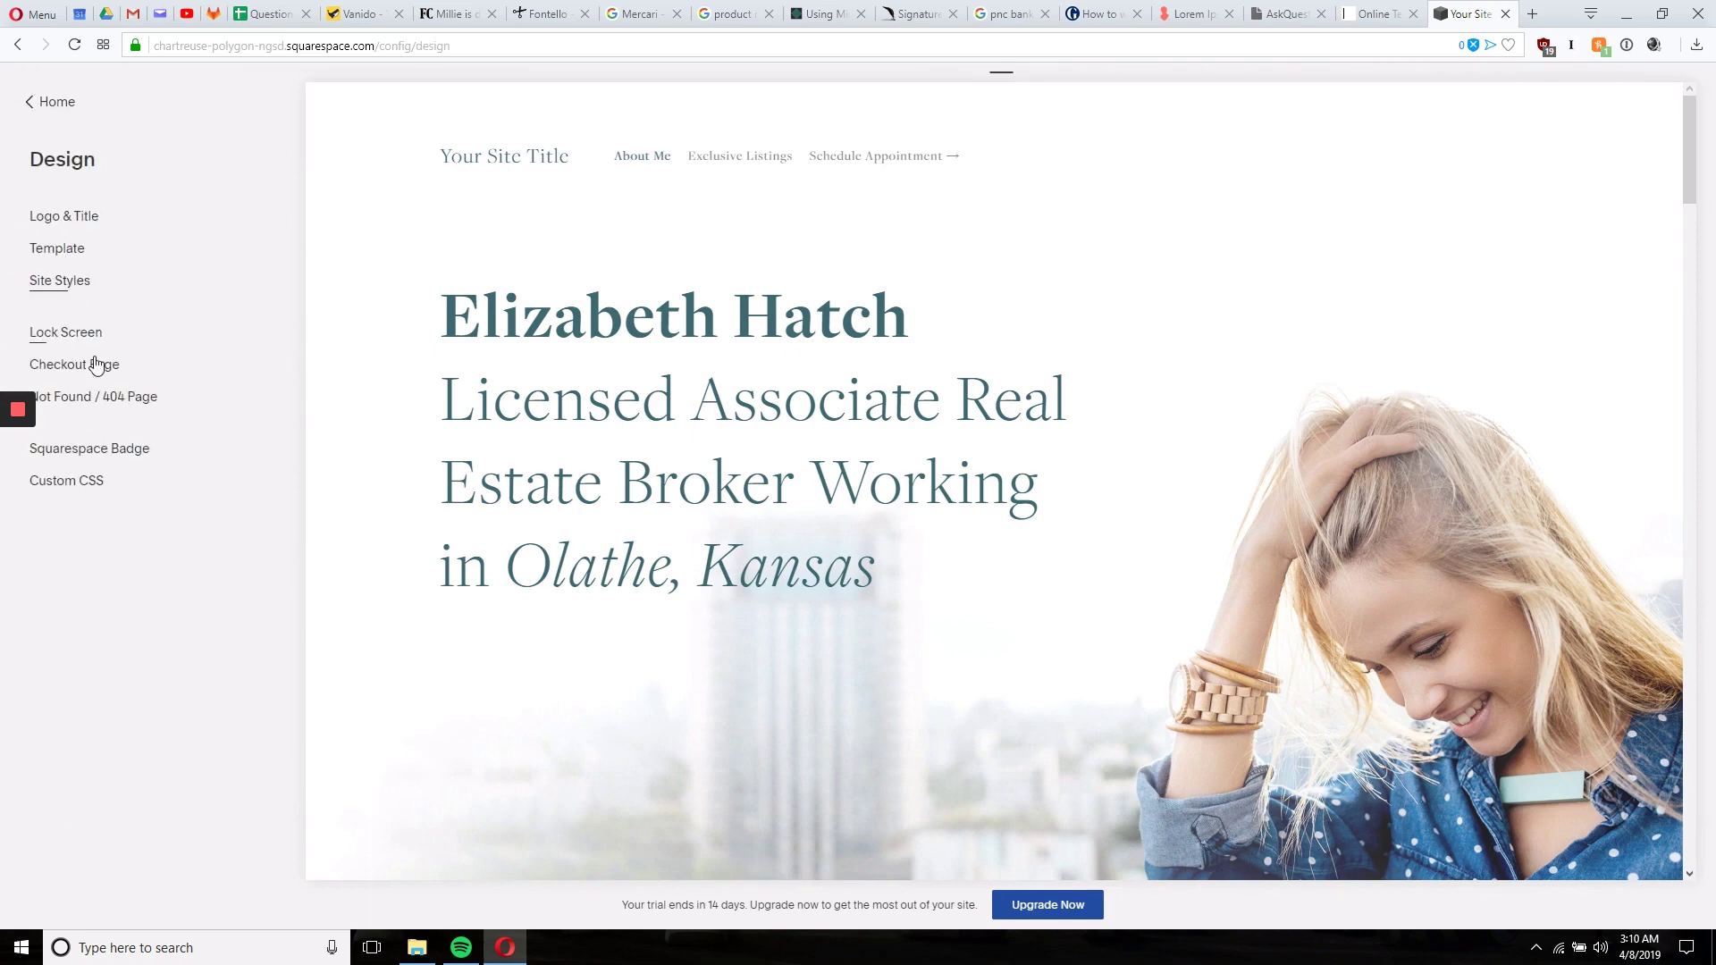
{"action": "left_click", "coordinate": [66, 481]}
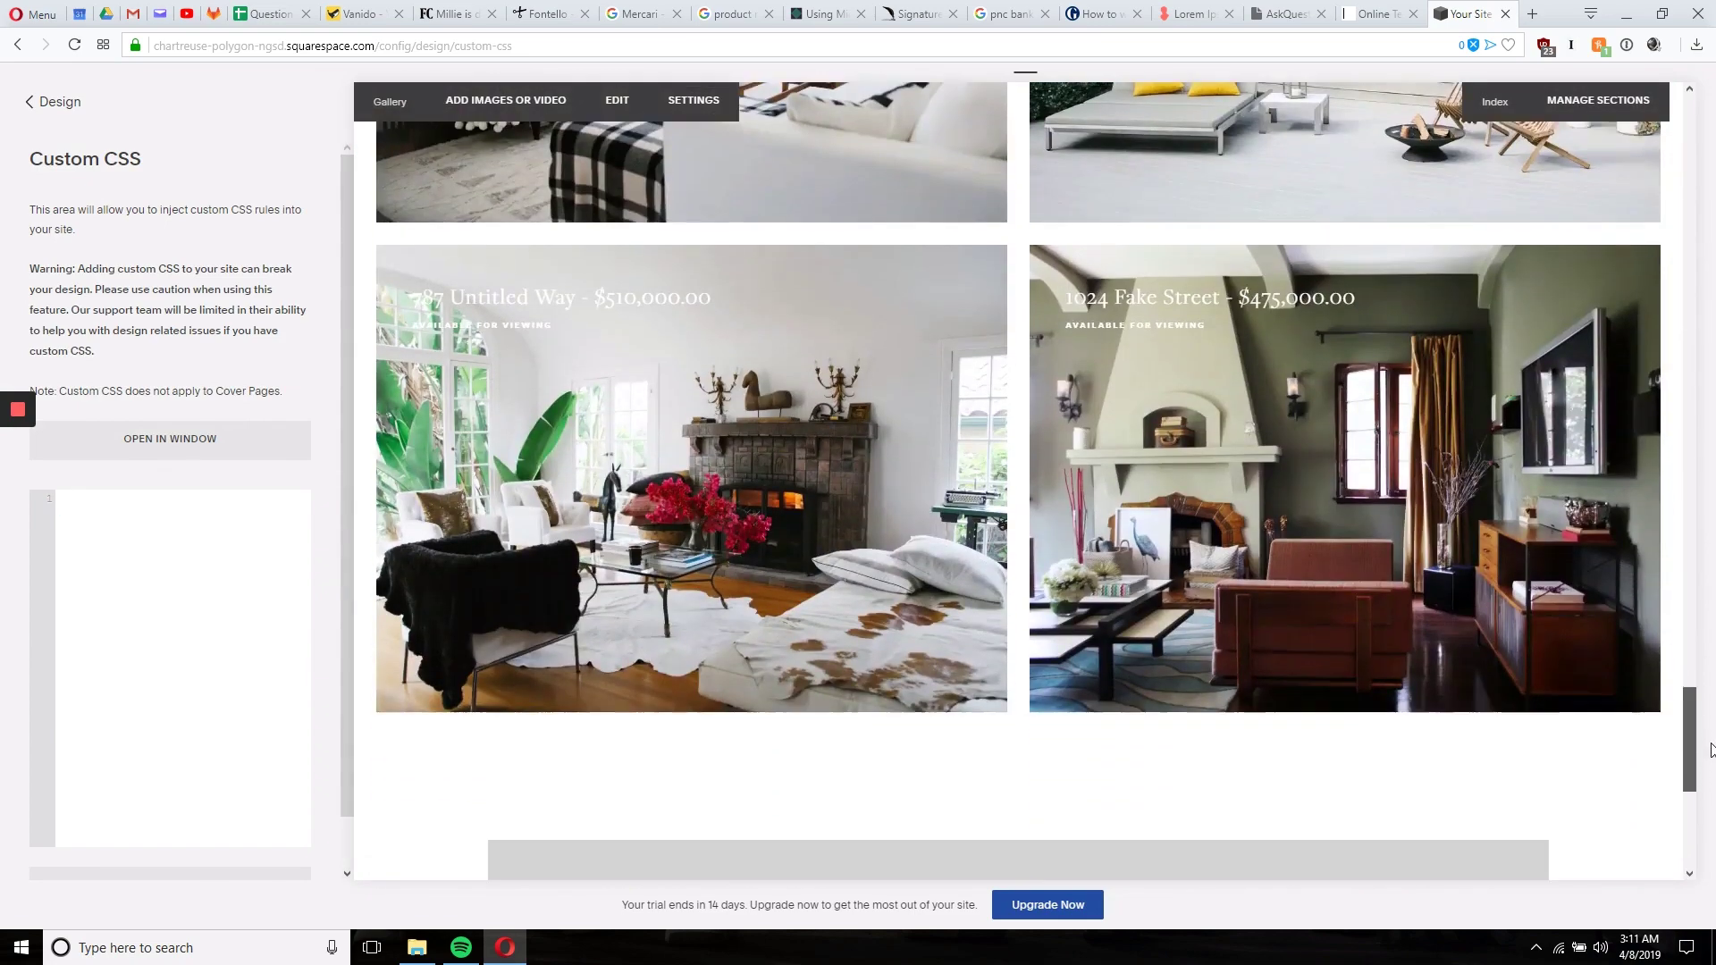
{"action": "left_click_drag", "start_coordinate": [1685, 158], "coordinate": [1689, 804]}
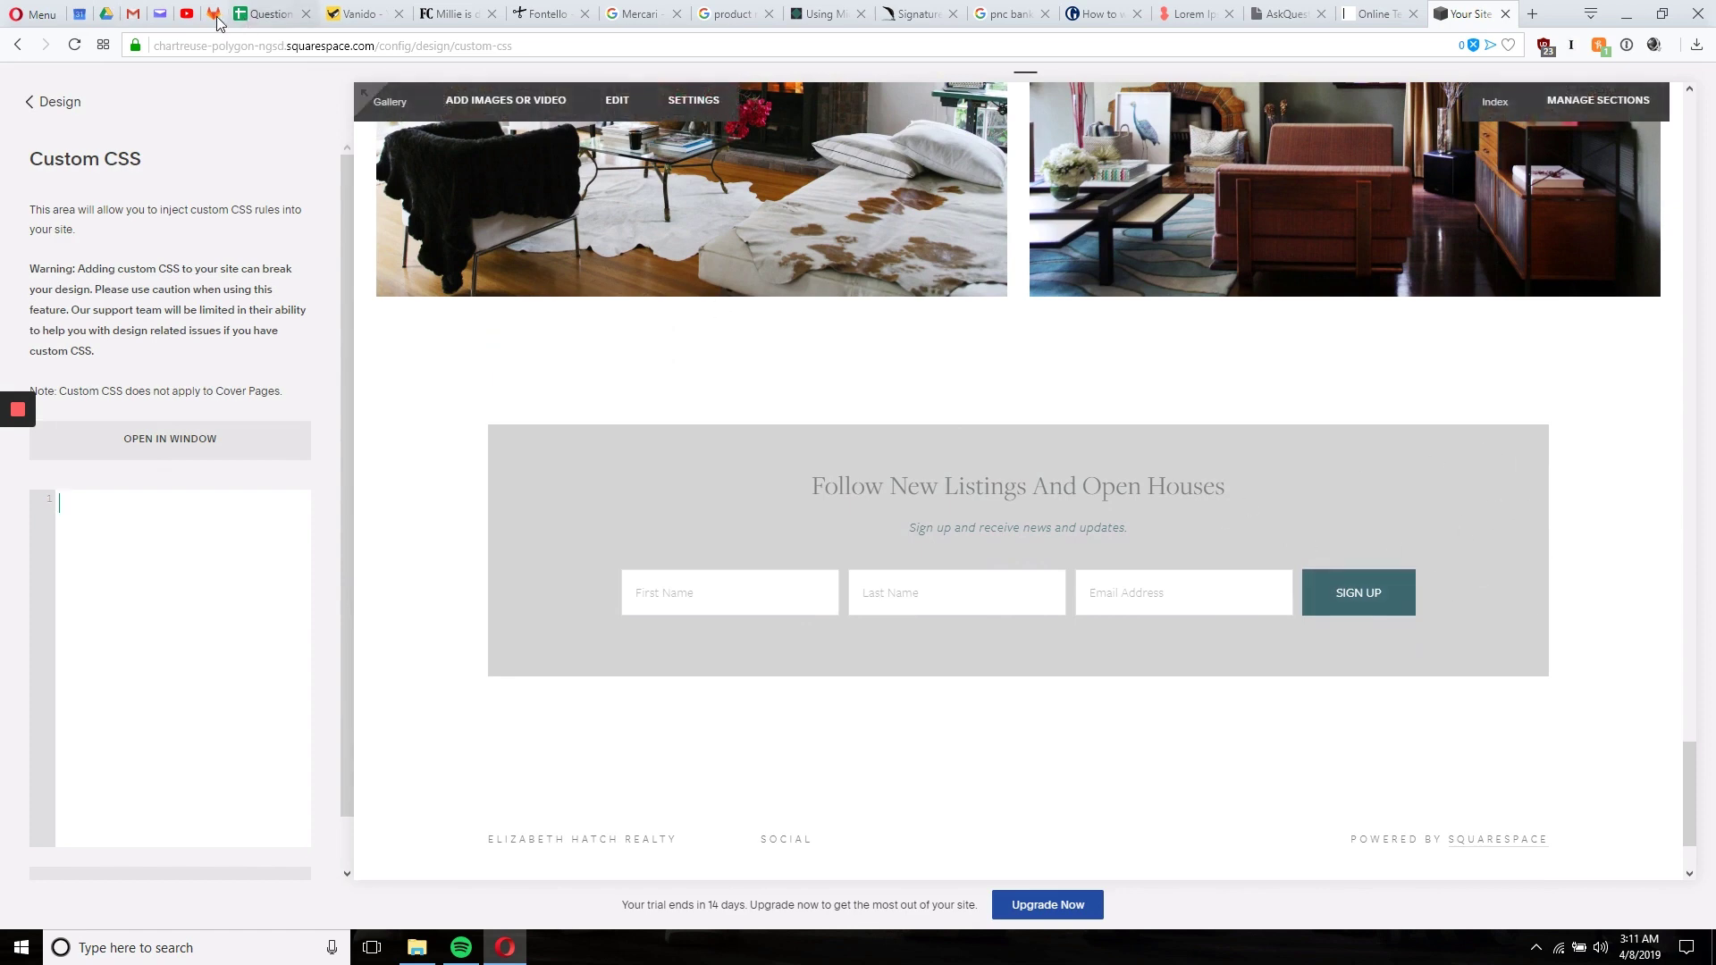
Step: Reload the Squarespace editor page with F5
{"action": "key", "text": "F5"}
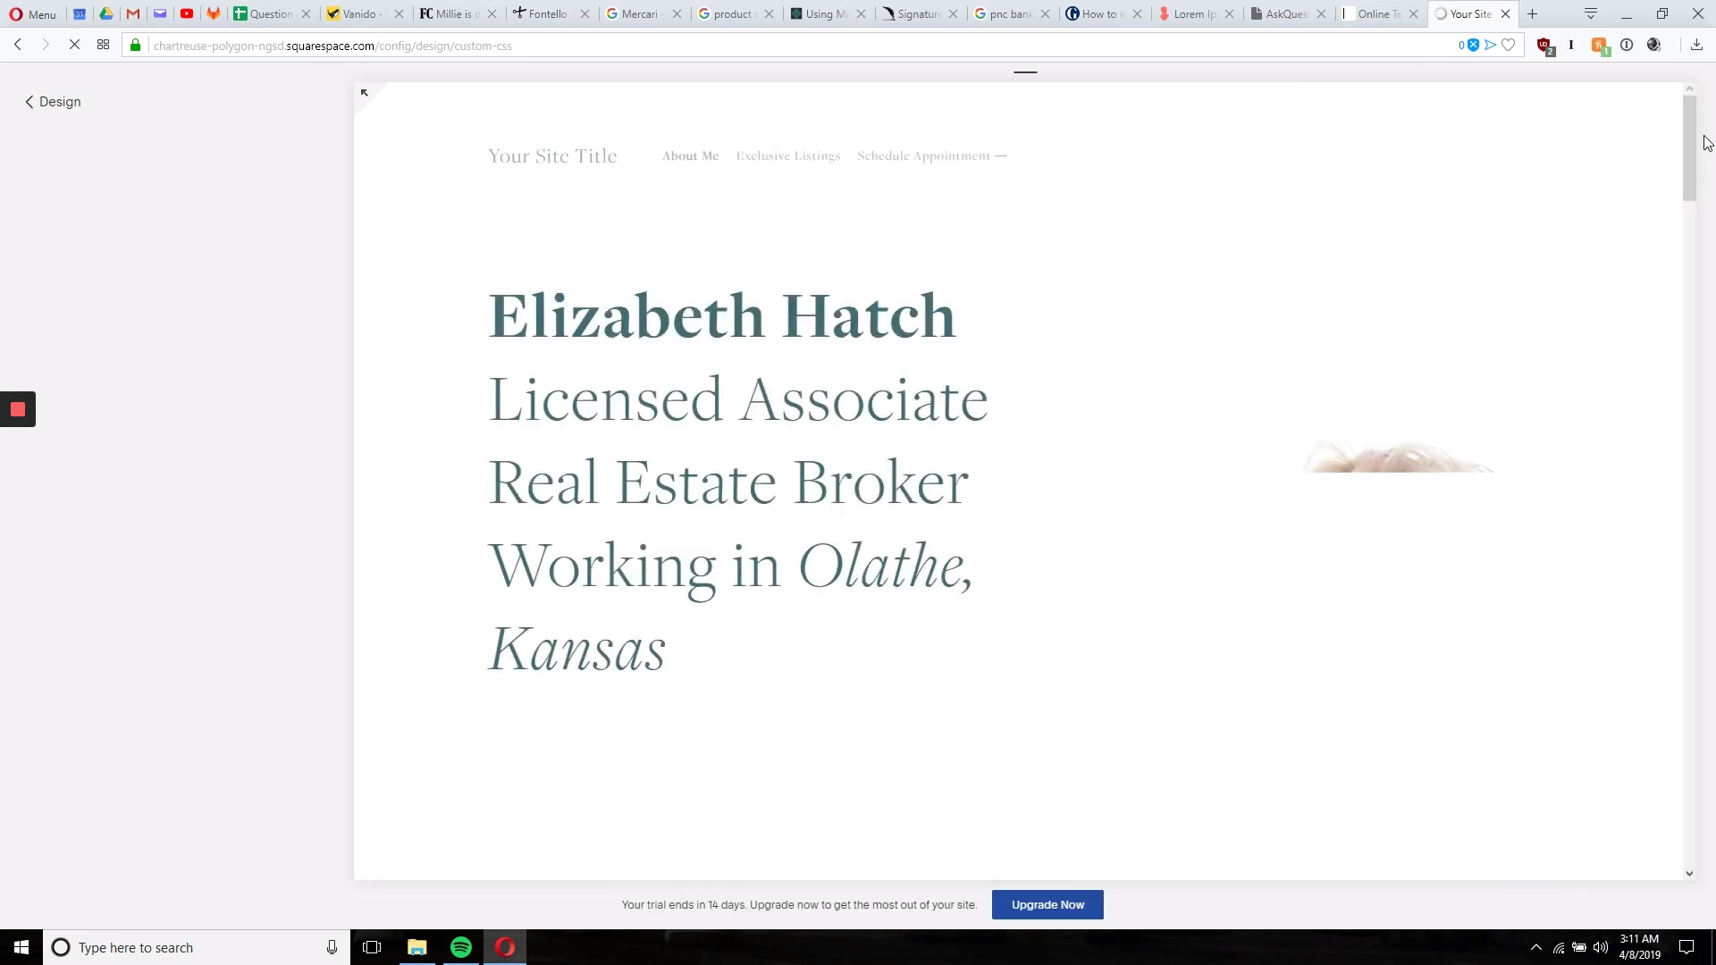
{"action": "left_click_drag", "start_coordinate": [1689, 148], "coordinate": [1713, 720]}
{"action": "scroll", "coordinate": [1712, 720], "scroll_direction": "down", "scroll_amount": 5}
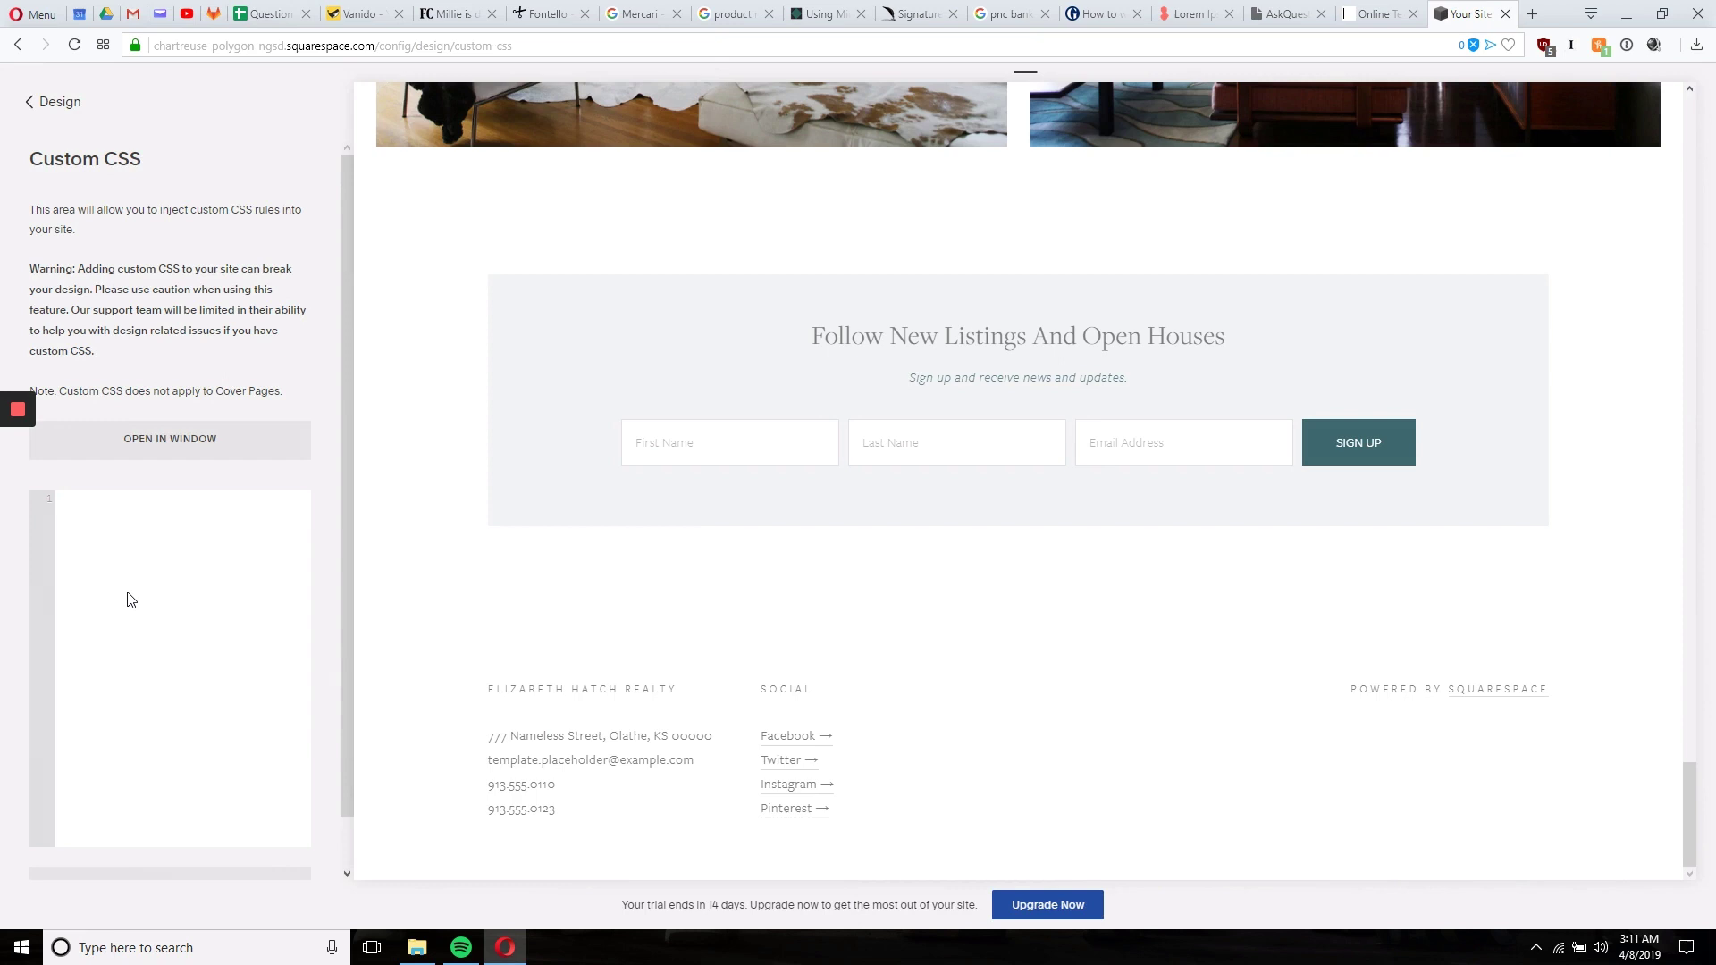
{"action": "type", "text": ".sqs-alternate-block-style-container .newsletter-block .newsletter-form-wrapper {     background: lightgrey; }"}
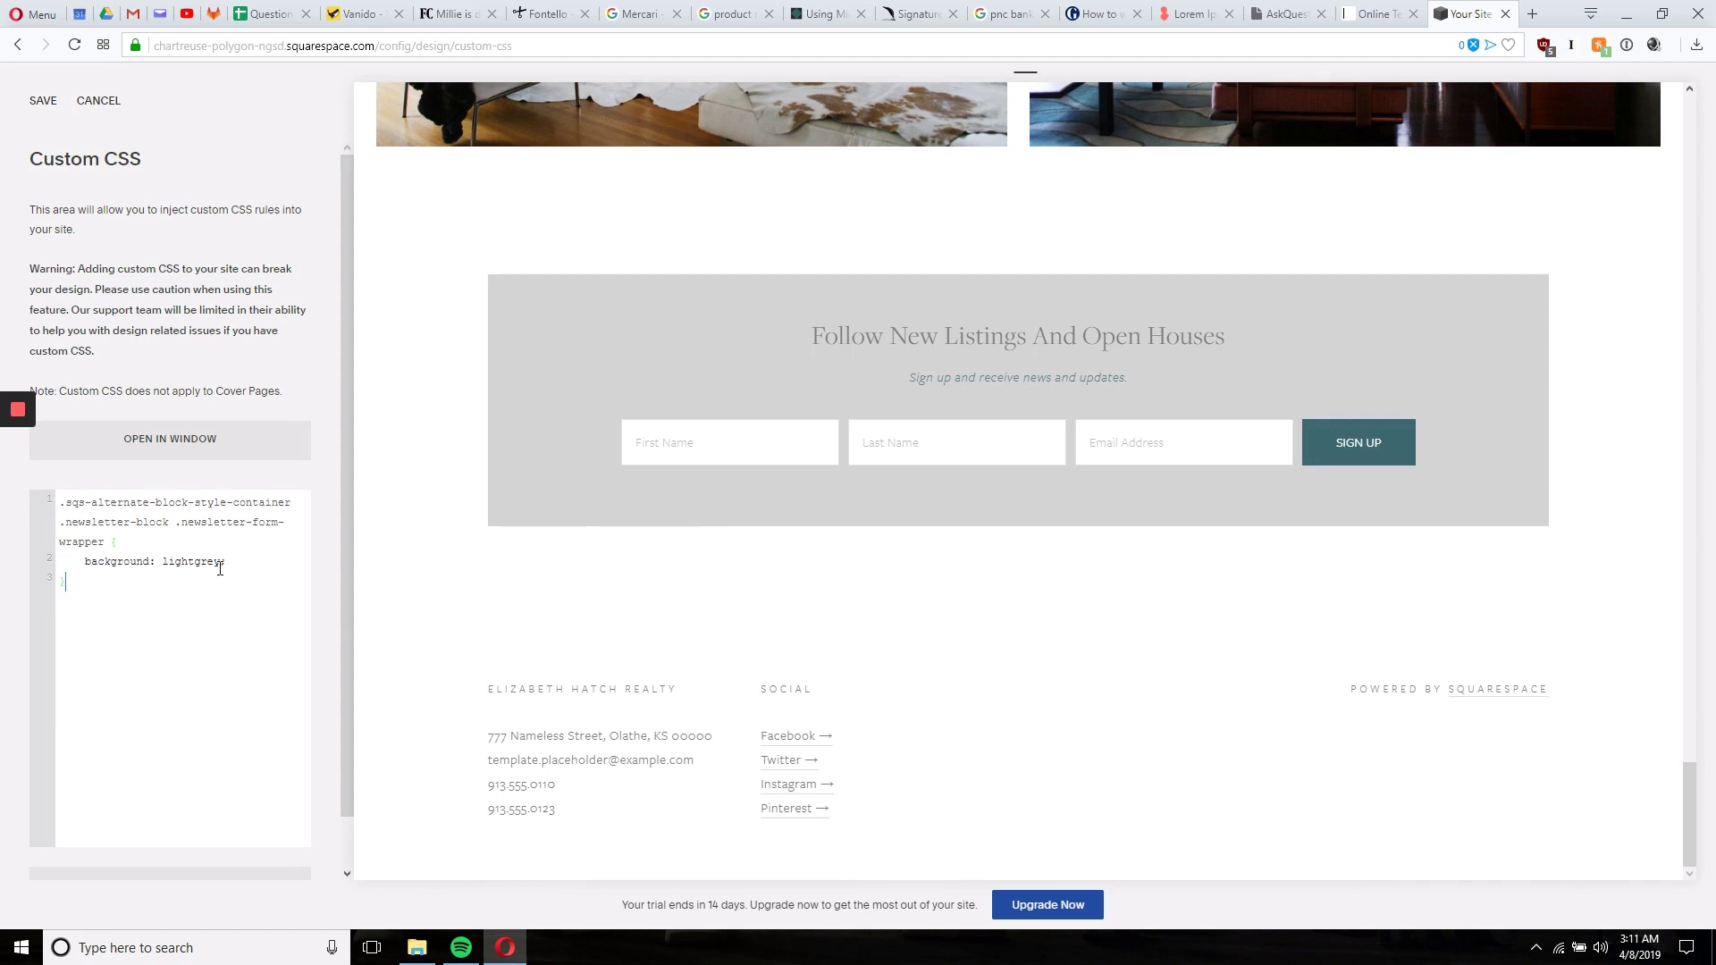
{"action": "left_click_drag", "start_coordinate": [210, 562], "coordinate": [166, 560]}
{"action": "type", "text": "red"}
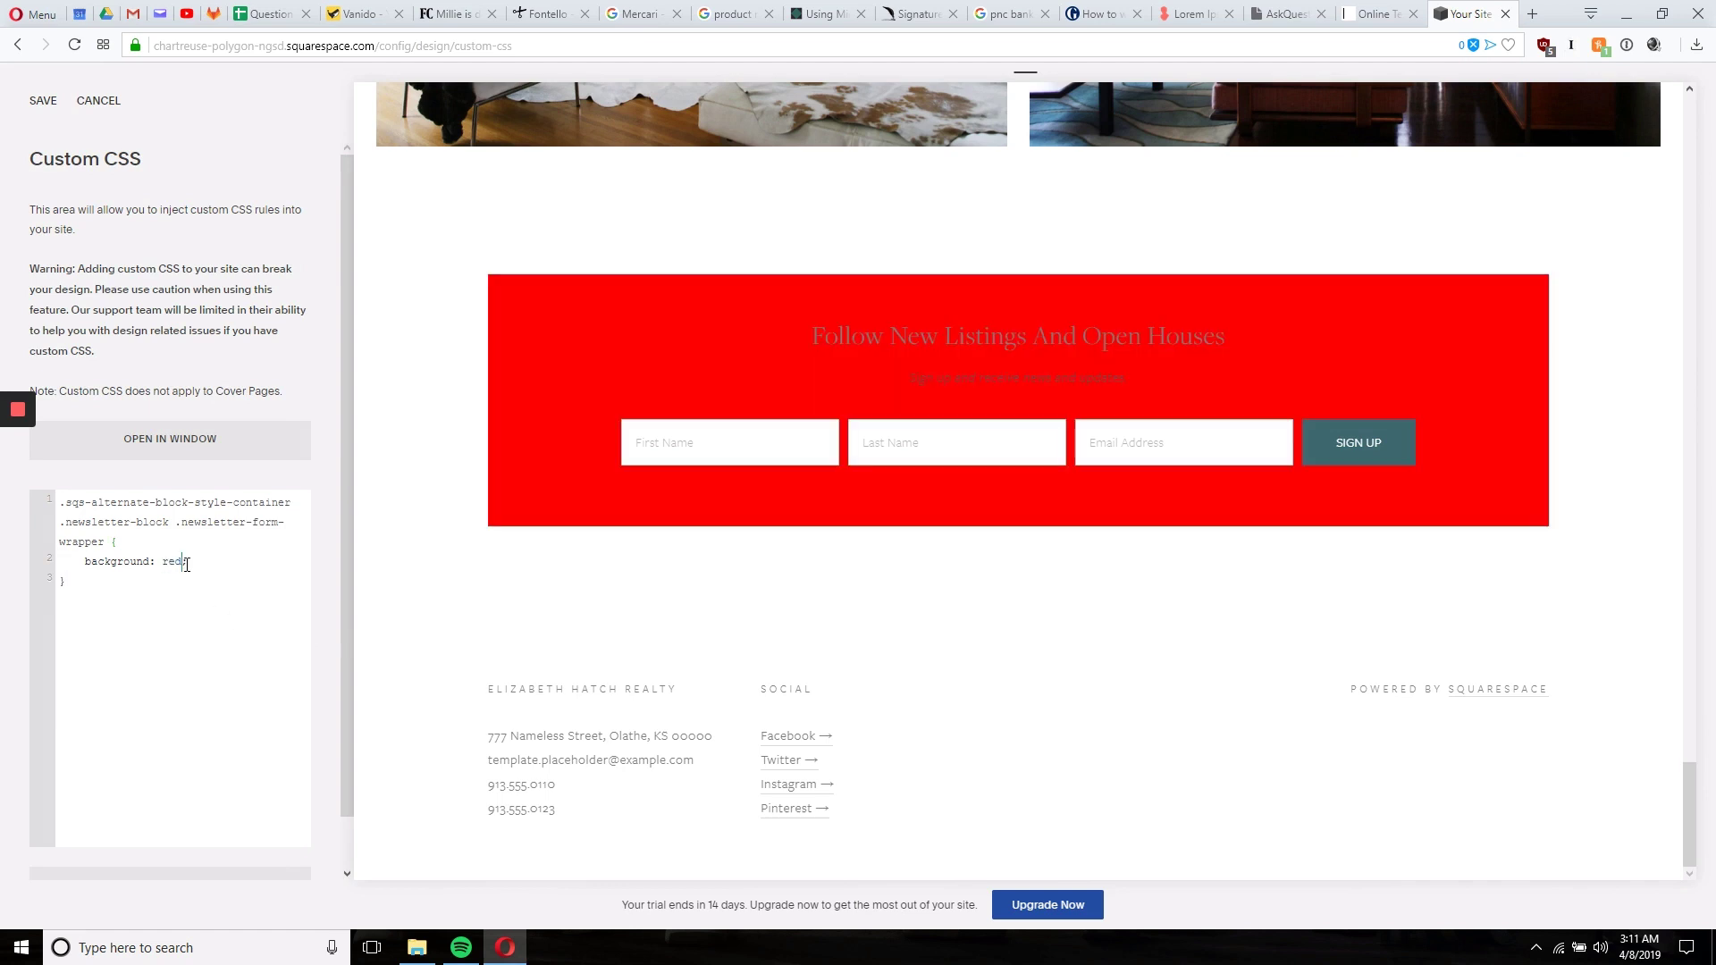
{"action": "key", "text": "ctrl+z"}
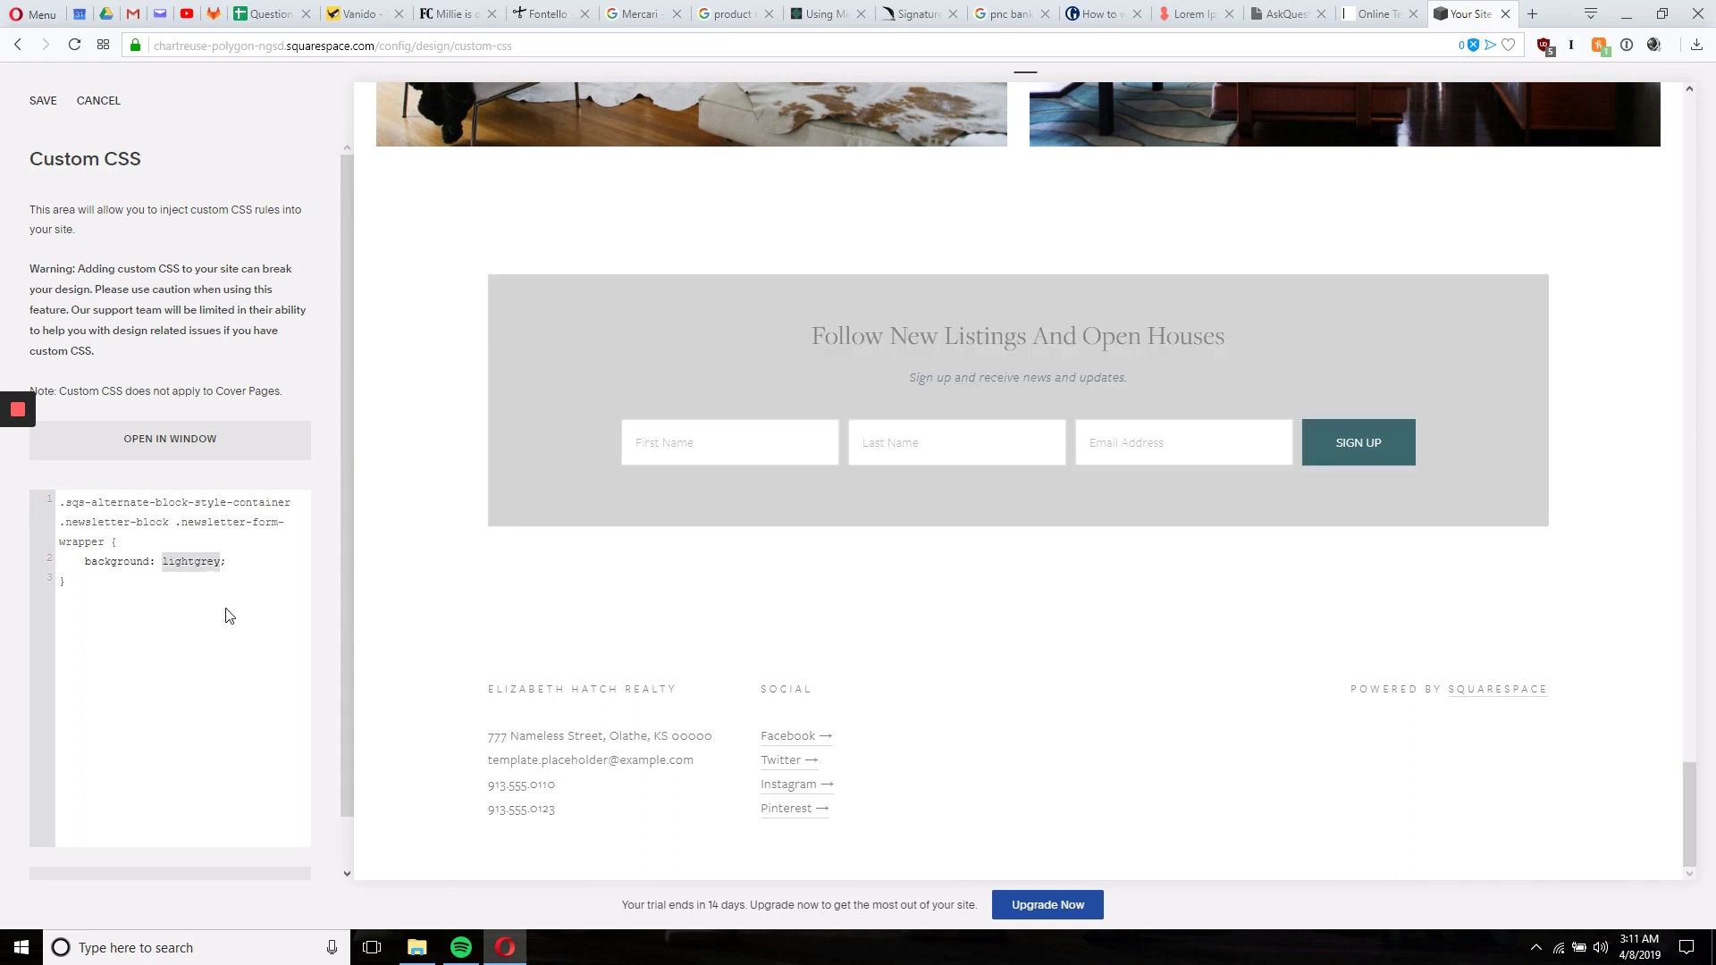
{"action": "left_click", "coordinate": [154, 607]}
Step: Add a /*Newsletter*/ comment above the rule and paste a copy below its closing brace
{"action": "left_click", "coordinate": [61, 506]}
{"action": "key", "text": "Return"}
{"action": "key", "text": "Return"}
{"action": "key", "text": "Return"}
{"action": "type", "text": "/**/"}
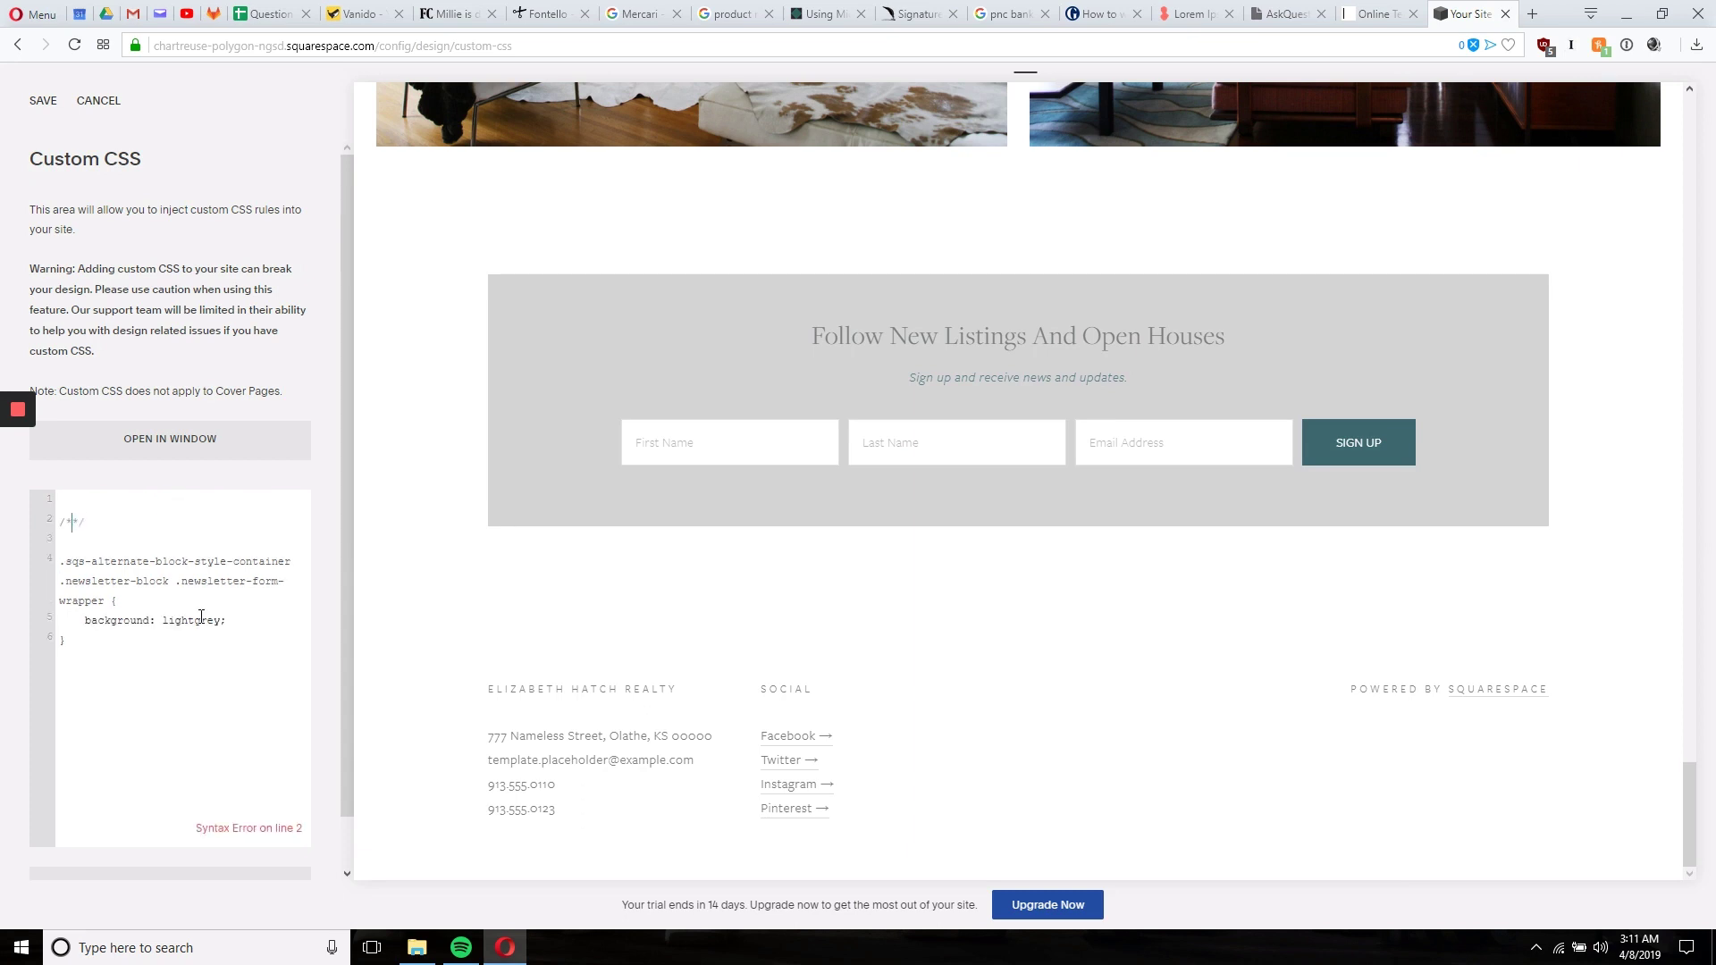
{"action": "key", "text": "Left"}
{"action": "key", "text": "Left"}
{"action": "type", "text": "Newsletter"}
{"action": "left_click_drag", "start_coordinate": [183, 518], "coordinate": [6, 528]}
{"action": "key", "text": "ctrl+c"}
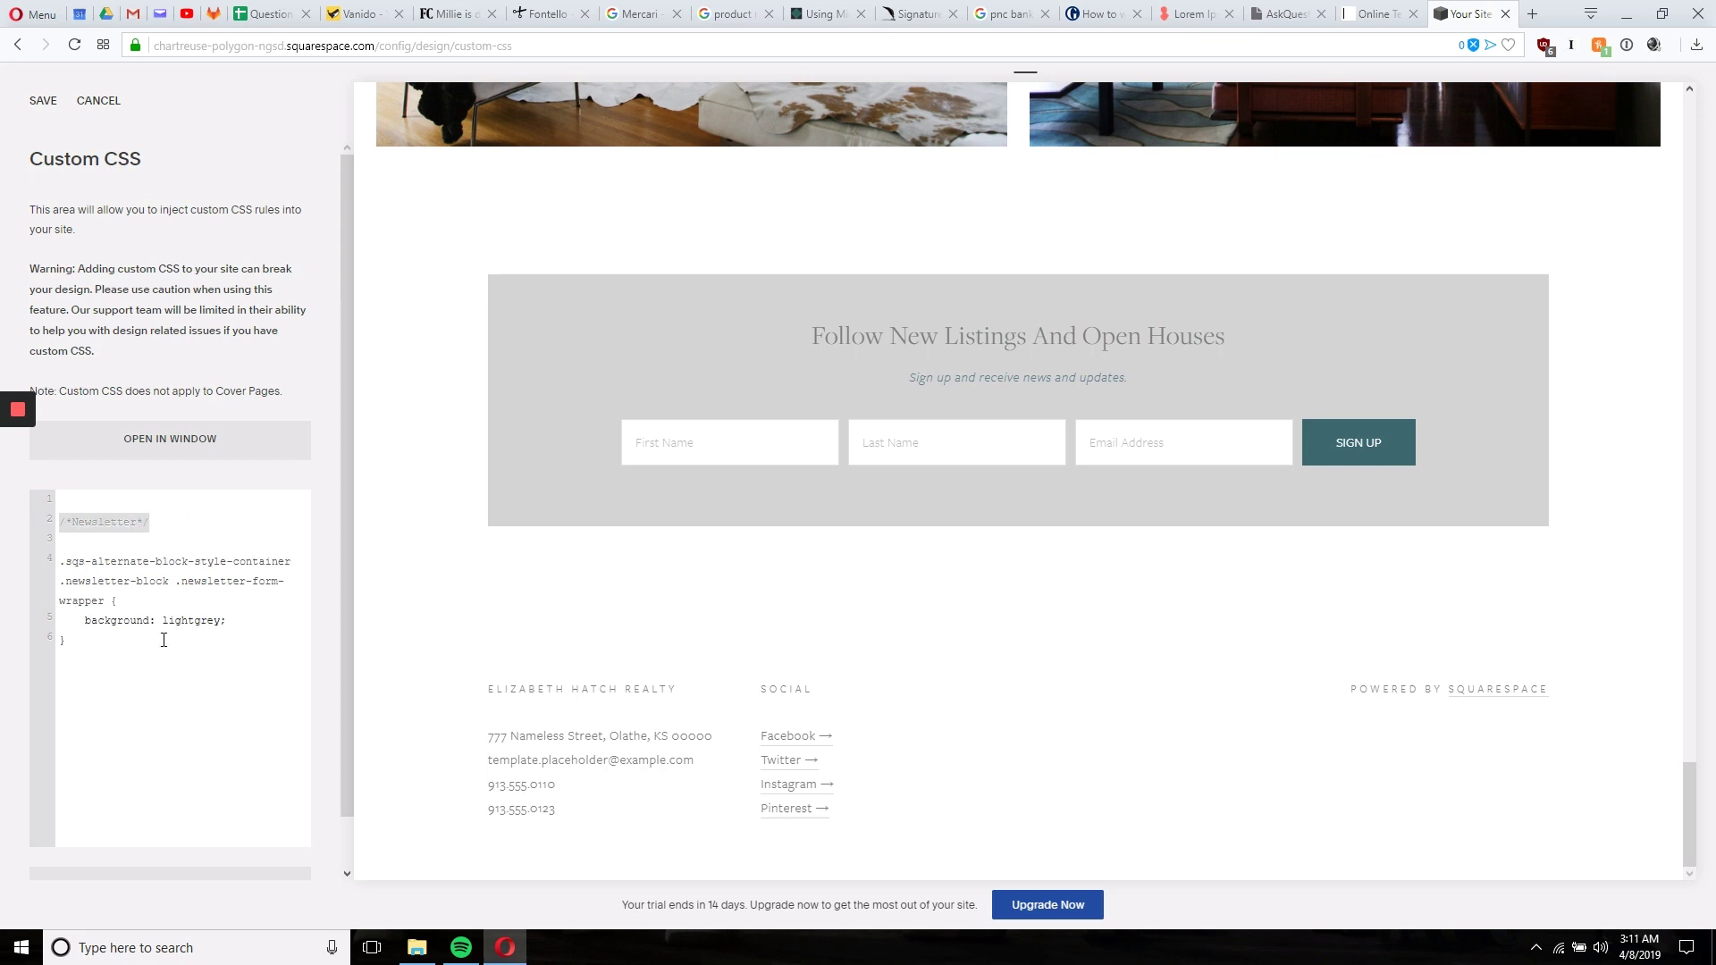
{"action": "left_click", "coordinate": [161, 639]}
{"action": "key", "text": "ctrl+v"}
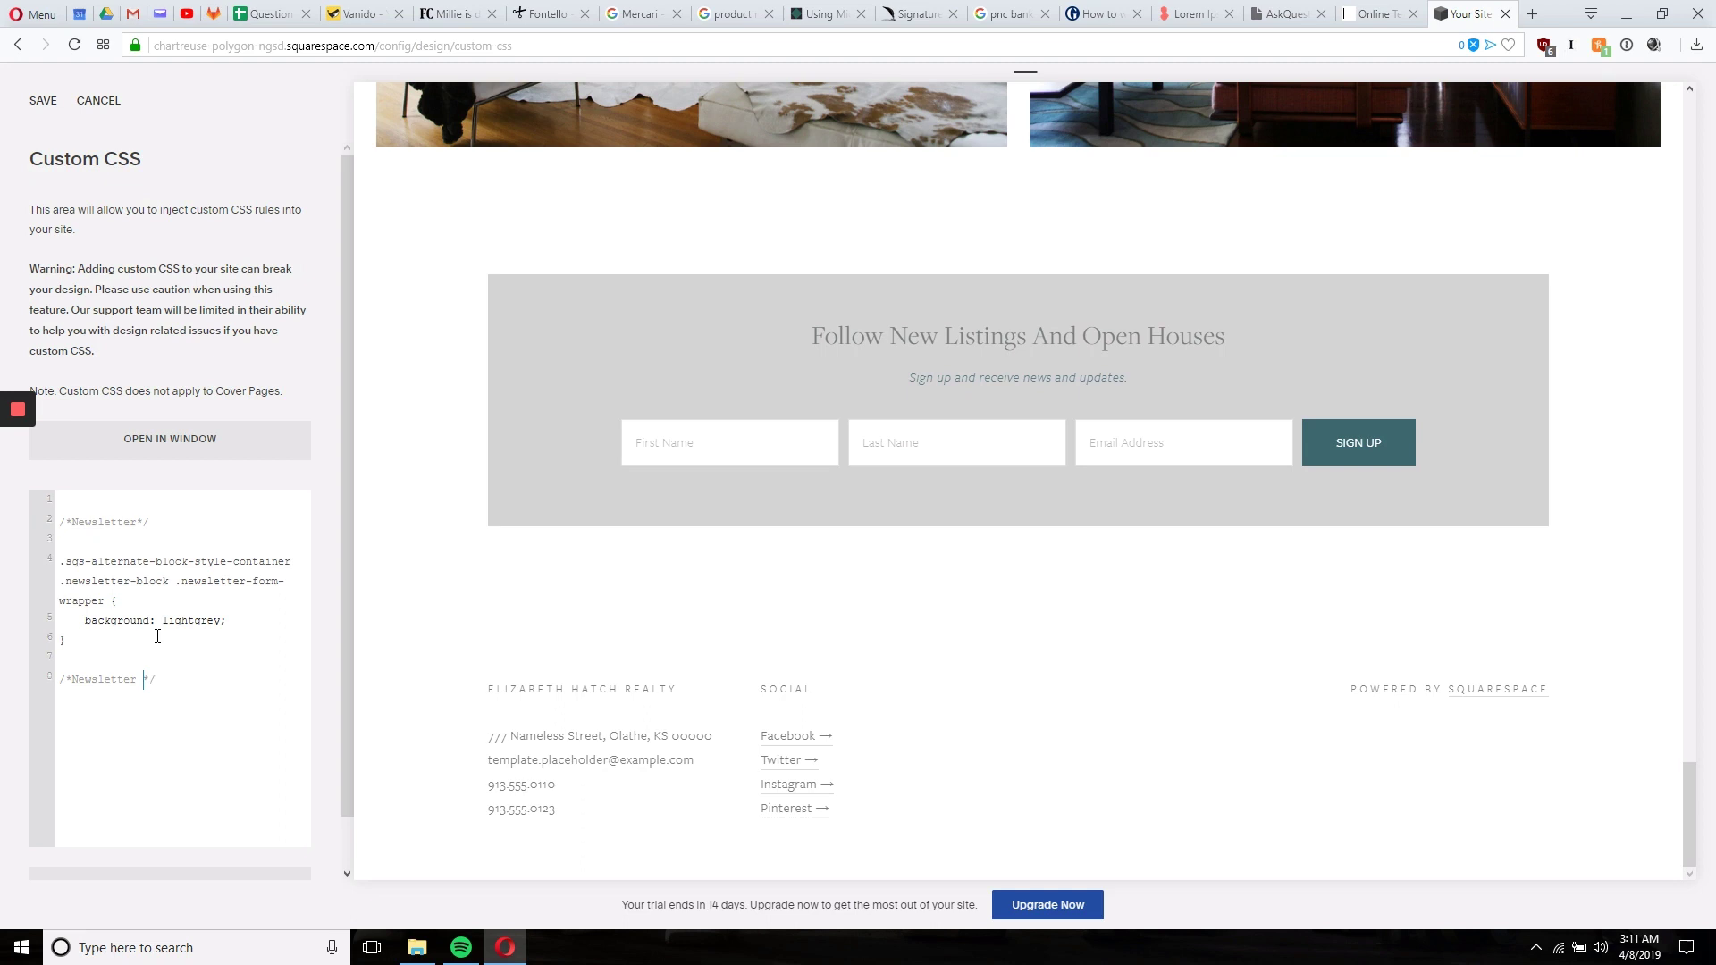
{"action": "type", "text": "Ends"}
Step: Save the Custom CSS panel changes
{"action": "left_click", "coordinate": [43, 103]}
{"action": "mouse_move", "coordinate": [1018, 229]}
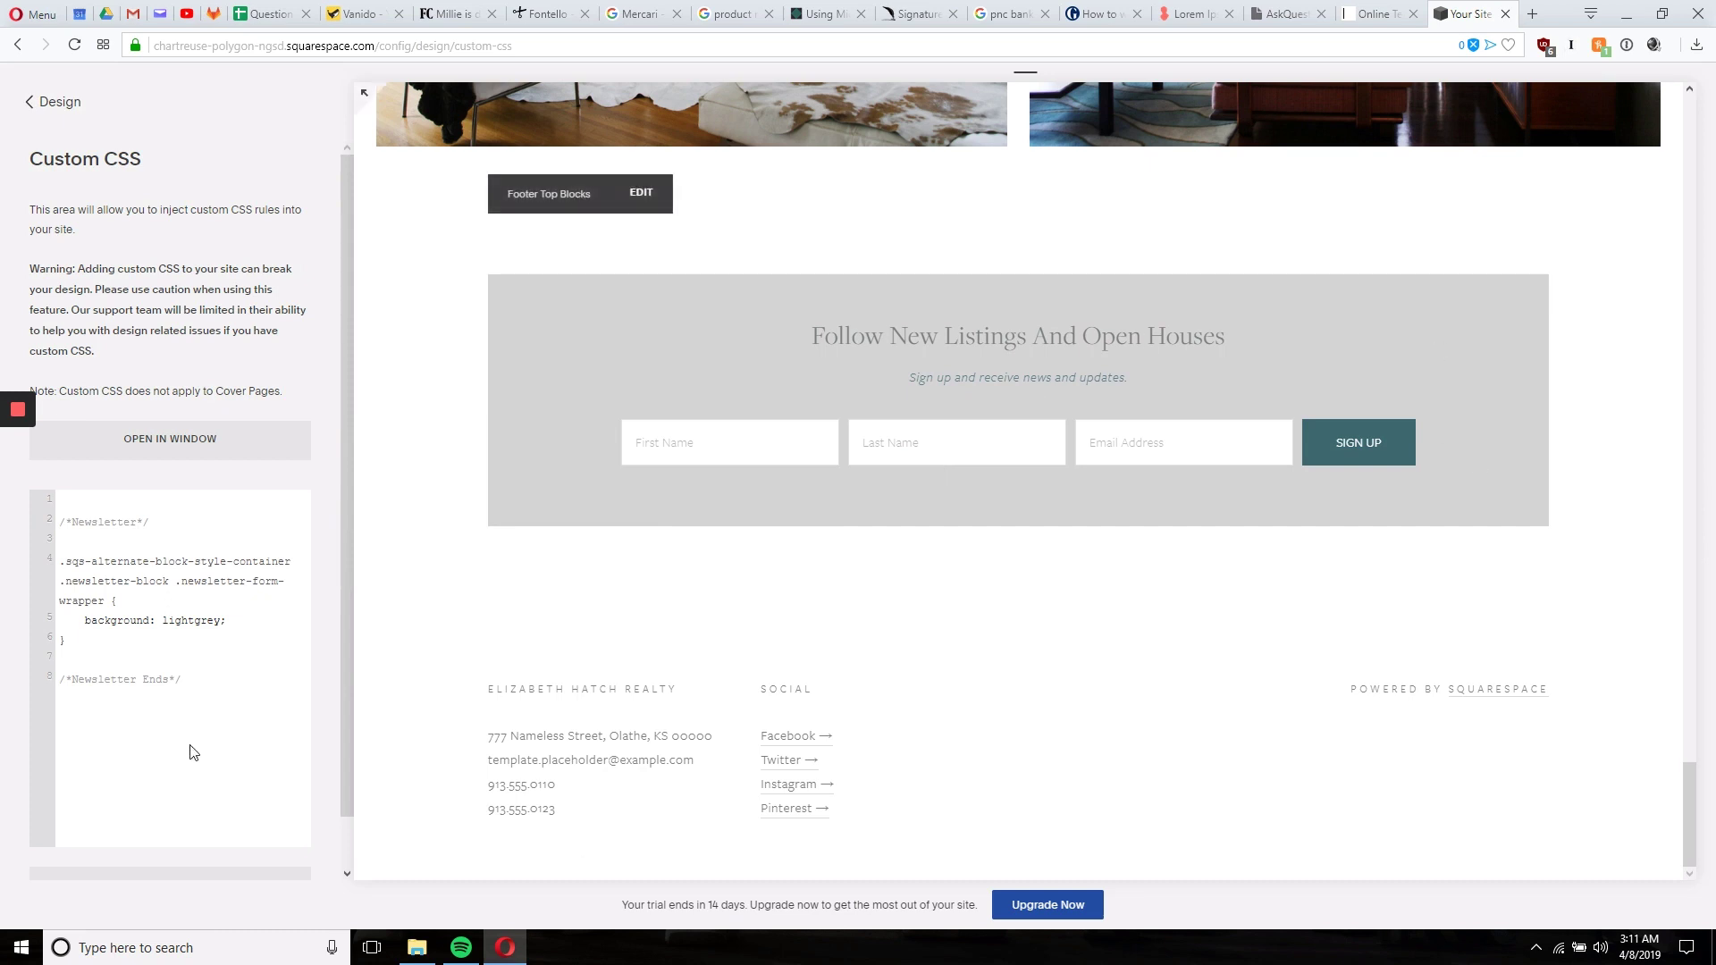